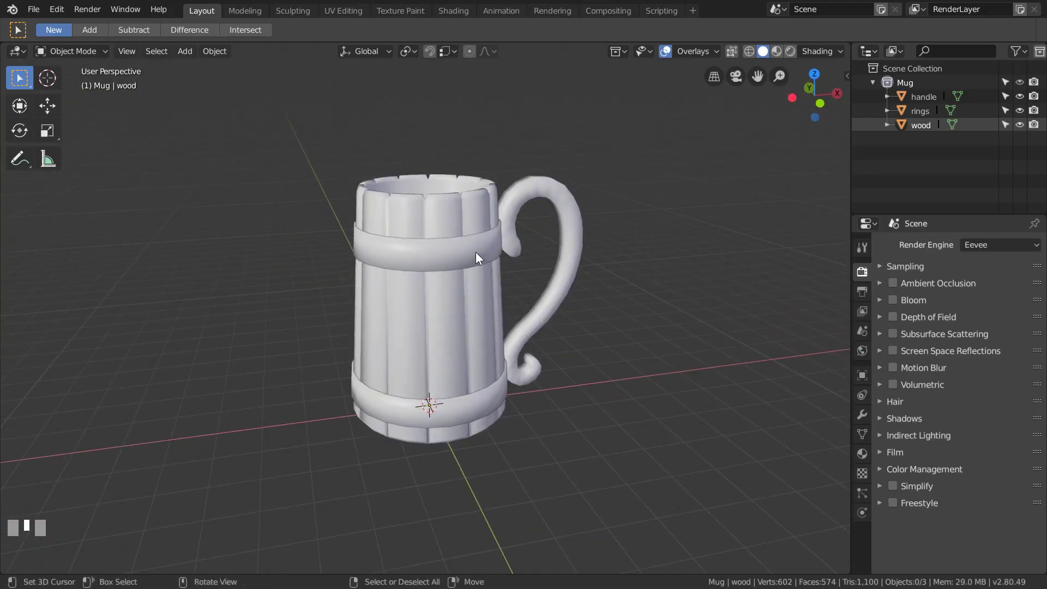
middle_drag(437, 313, 451, 323)
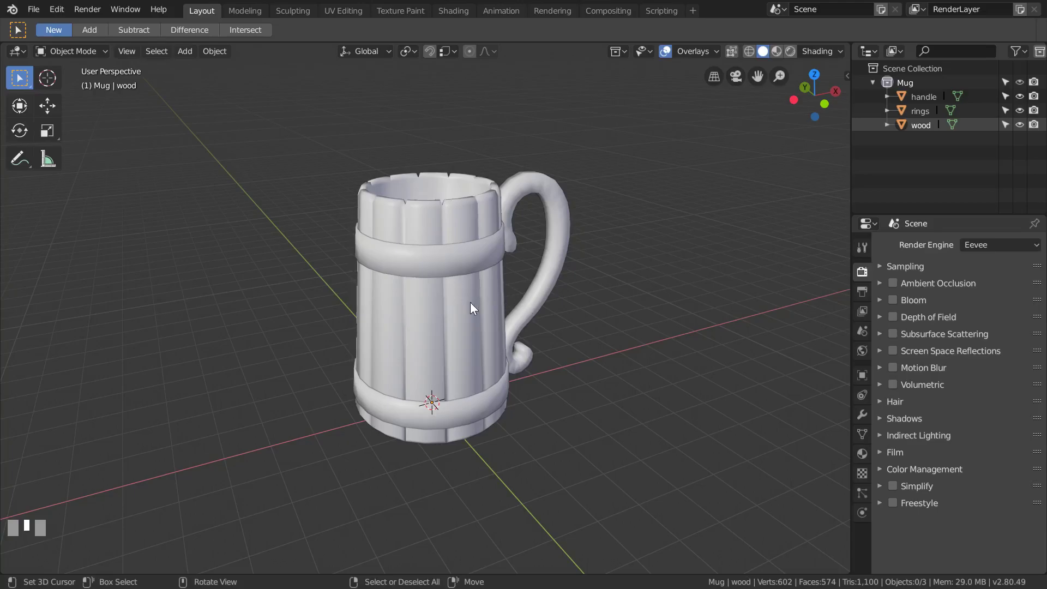
middle_drag(470, 302, 463, 220)
right_click(464, 229)
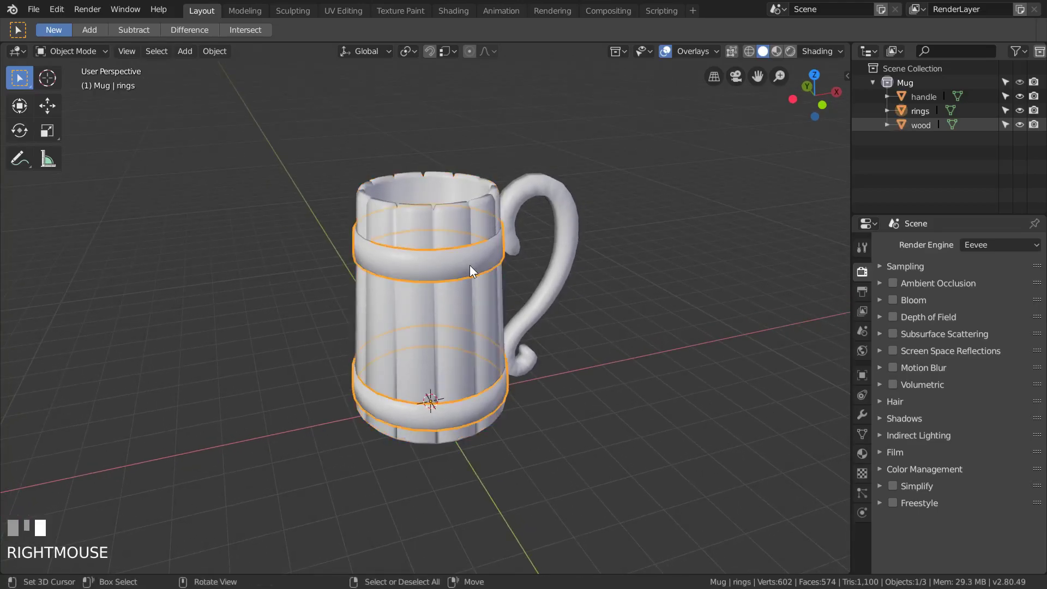
right_click(526, 184)
key(a)
middle_drag(636, 277, 580, 292)
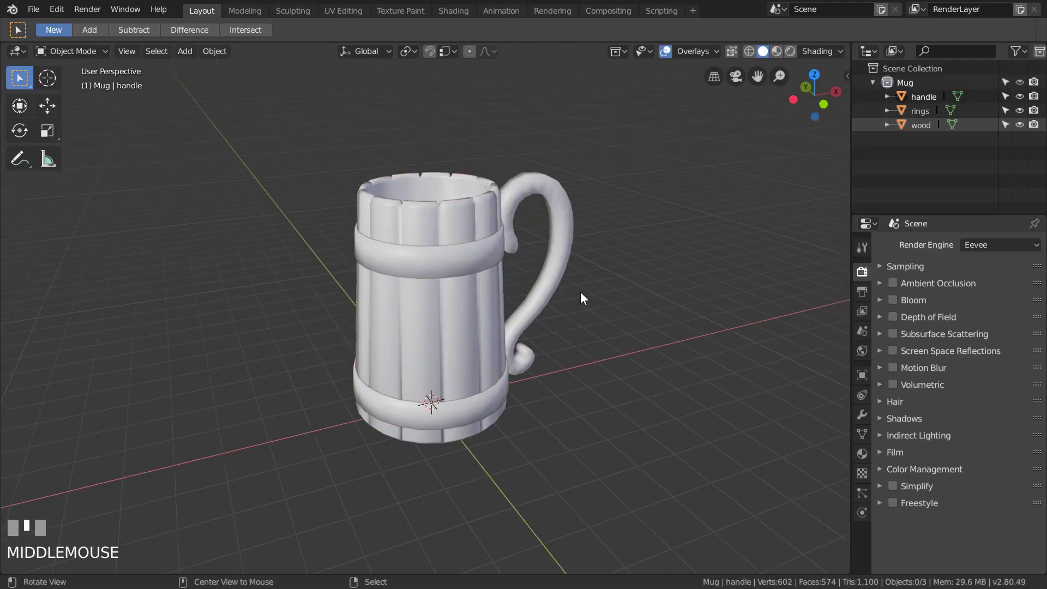
Switch to the UV Editing workspace and show the UV layouts of all three mug objects with their entire meshes selected in Edit Mode
click(335, 12)
key(Tab)
key(a)
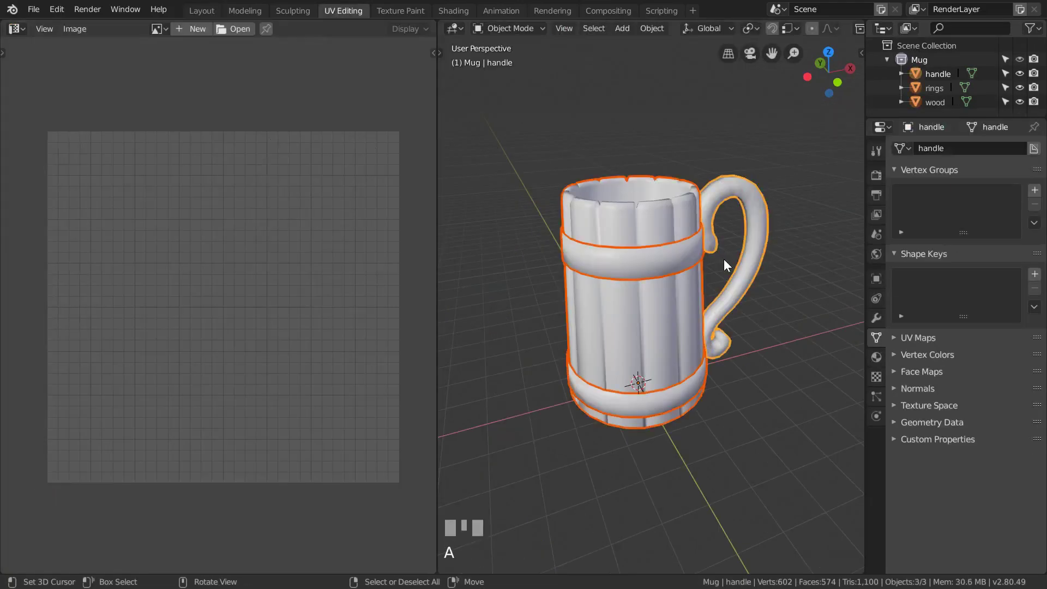
key(Tab)
key(alt+a)
key(a)
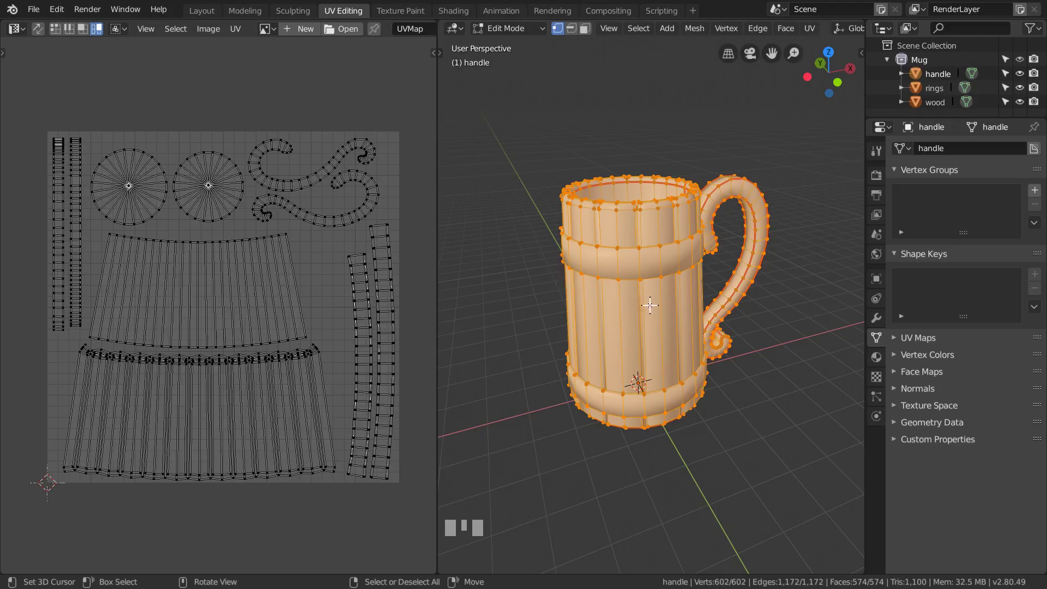
middle_drag(650, 306, 640, 283)
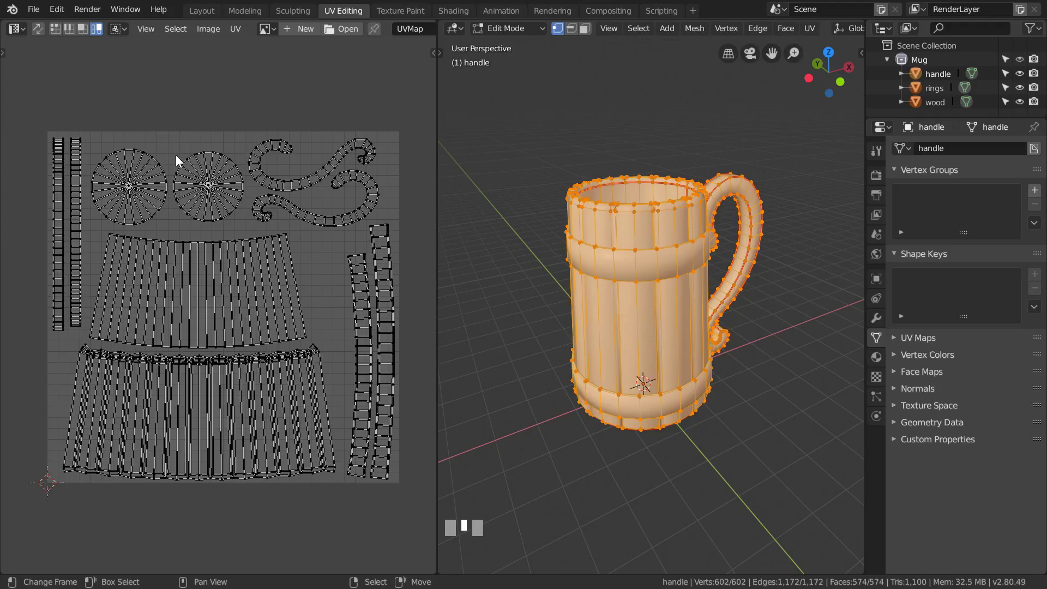
Create a new blank image named "color id map" at 2048 × 2048 px for the mug's UV layout
click(294, 28)
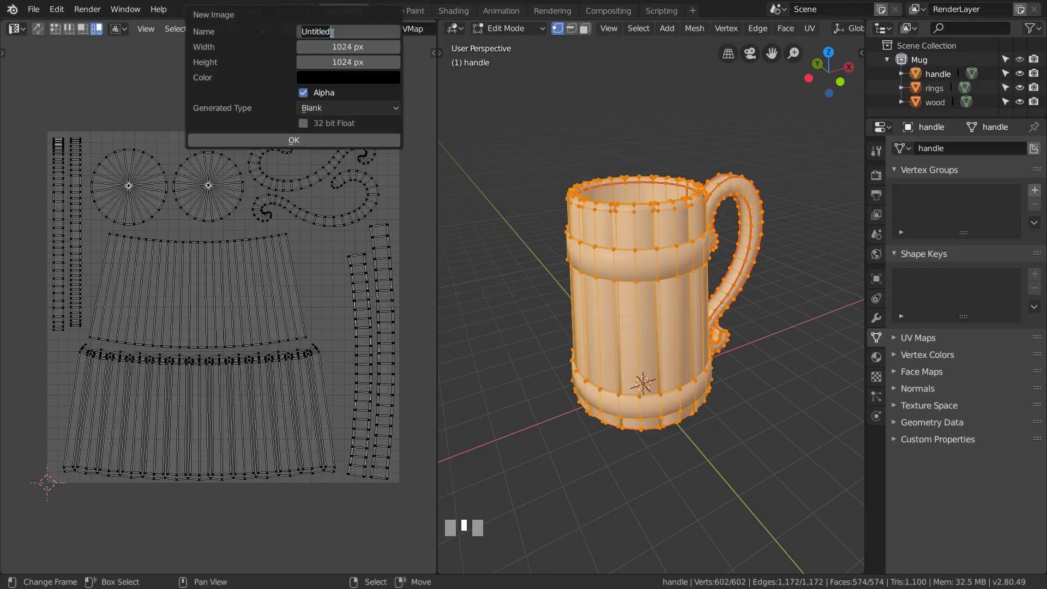
text(color id map)
key(Return)
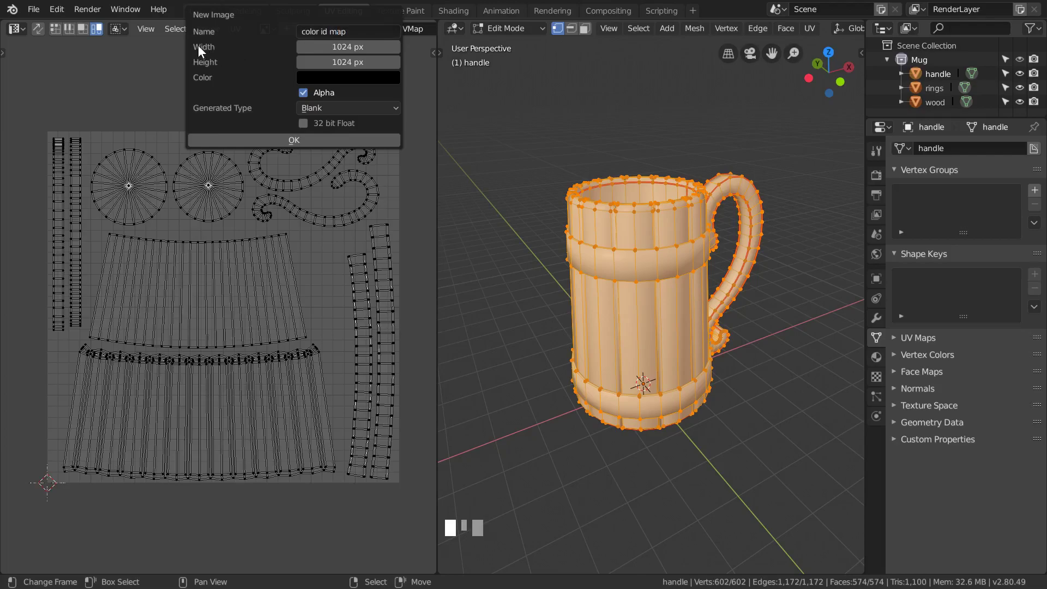
click(325, 47)
text(2048)
key(Return)
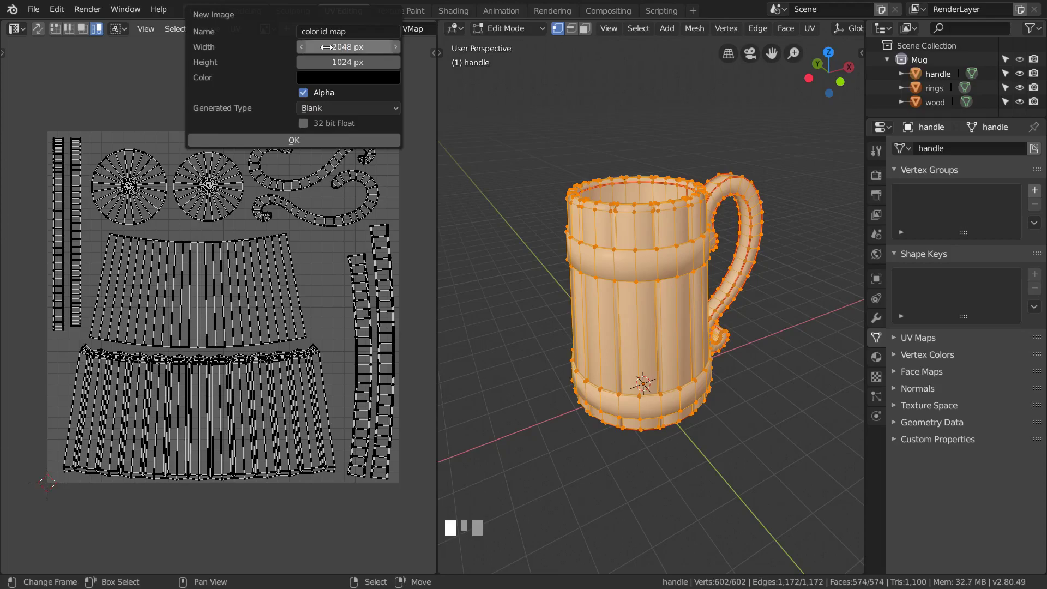
click(333, 63)
text(2048)
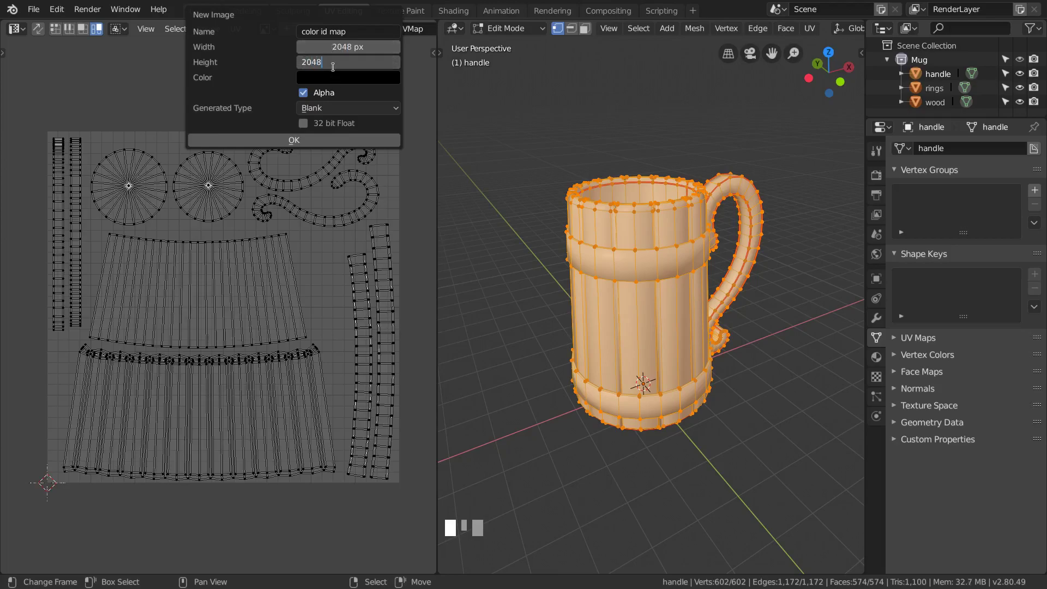
key(Return)
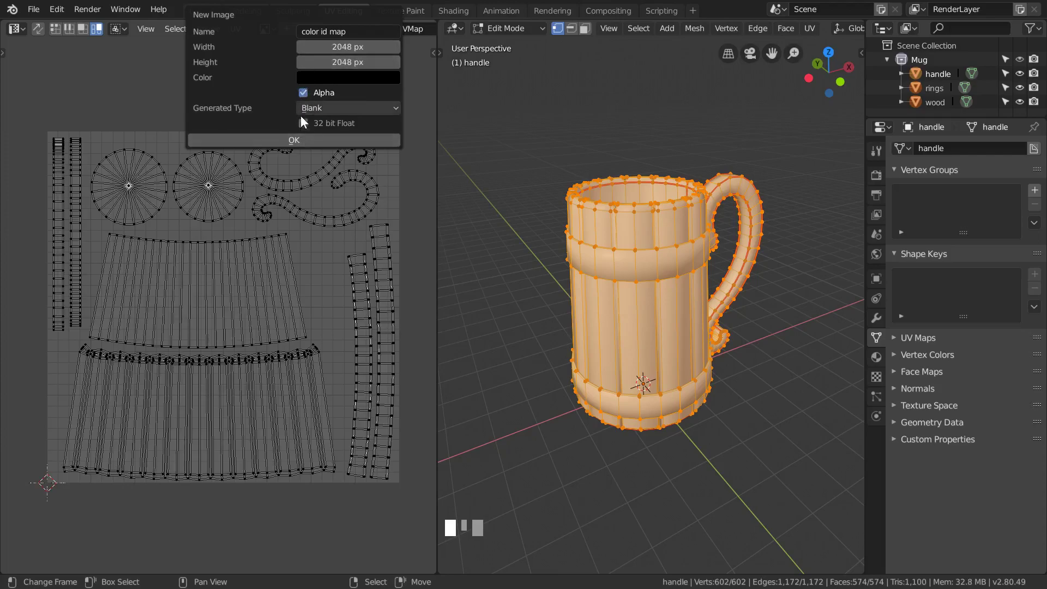
click(286, 140)
scroll(258, 202, down, 8)
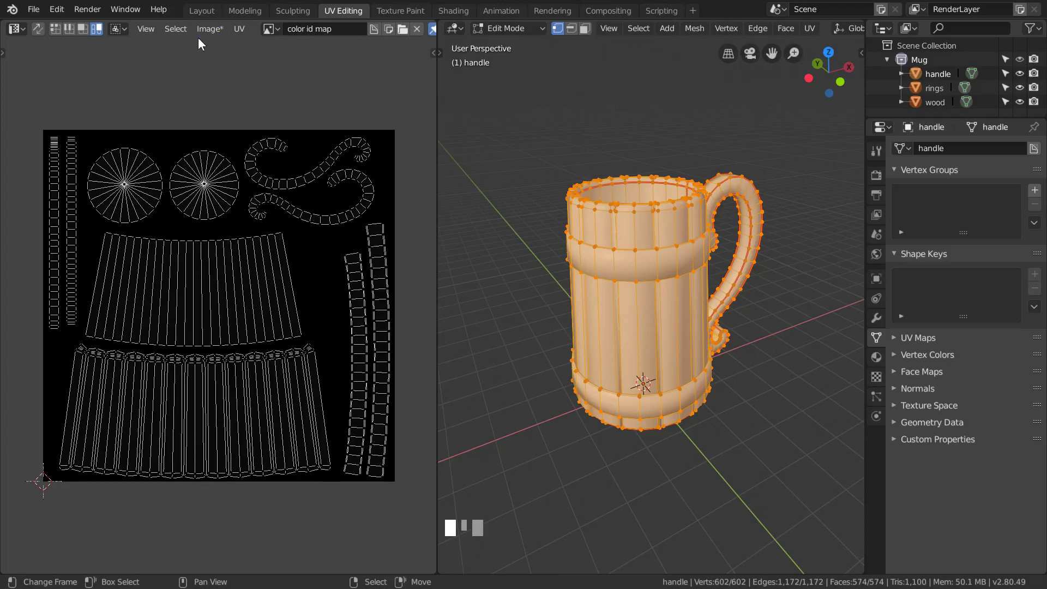
Return to the Layout workspace and give the mug's wooden body a new material named "wood"
click(203, 11)
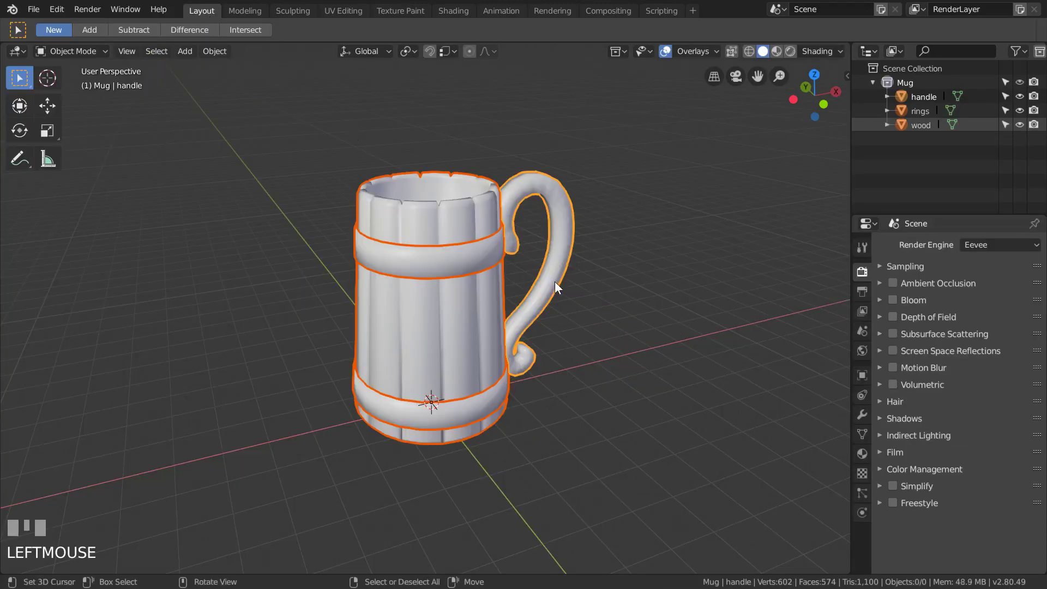
middle_drag(554, 282, 567, 282)
right_click(430, 214)
middle_drag(635, 267, 650, 251)
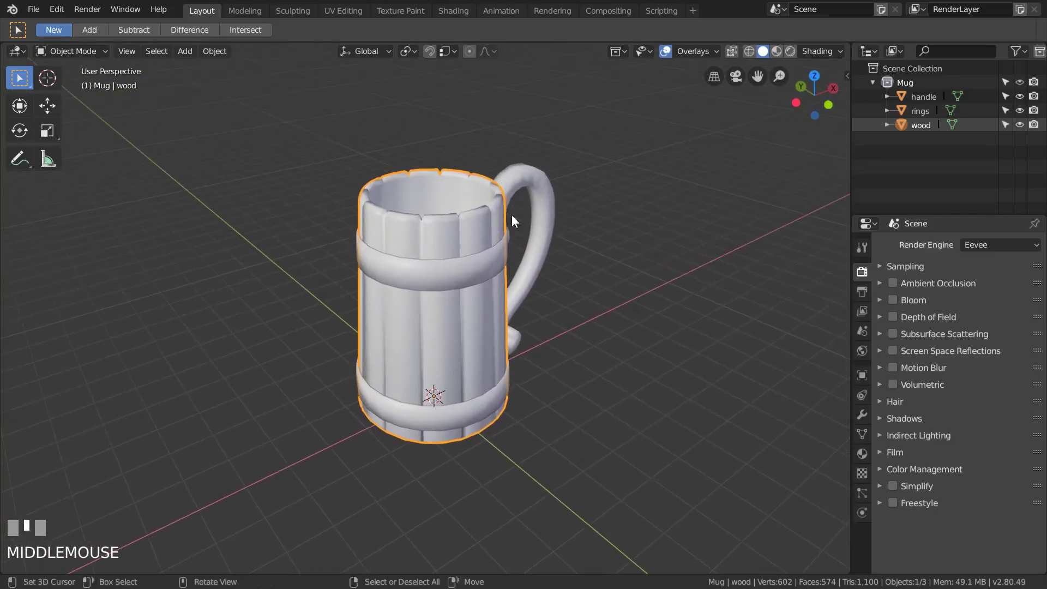
click(862, 453)
click(953, 304)
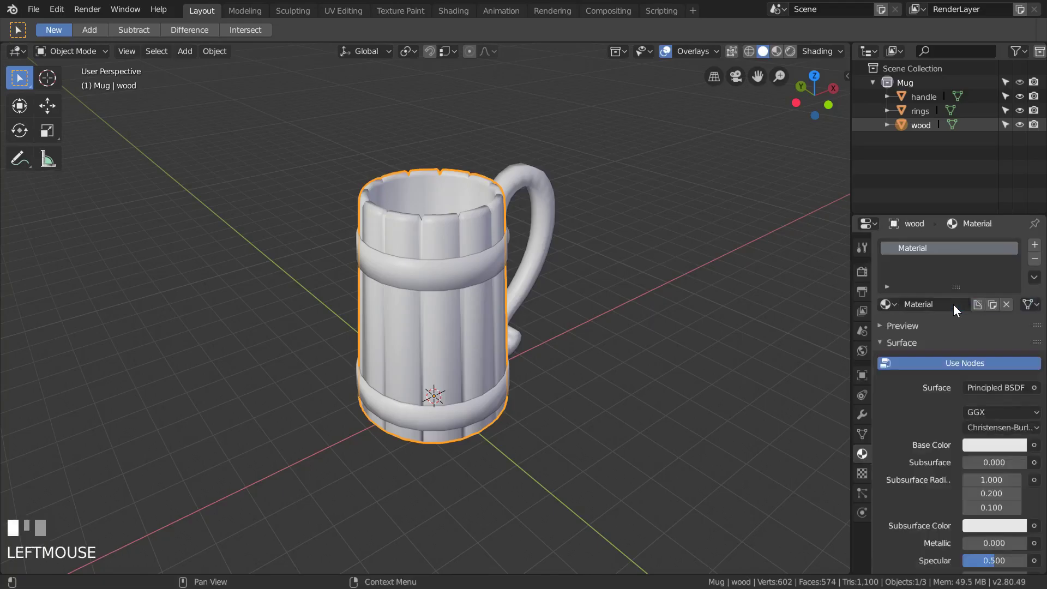
double_click(924, 253)
text(wood)
key(Return)
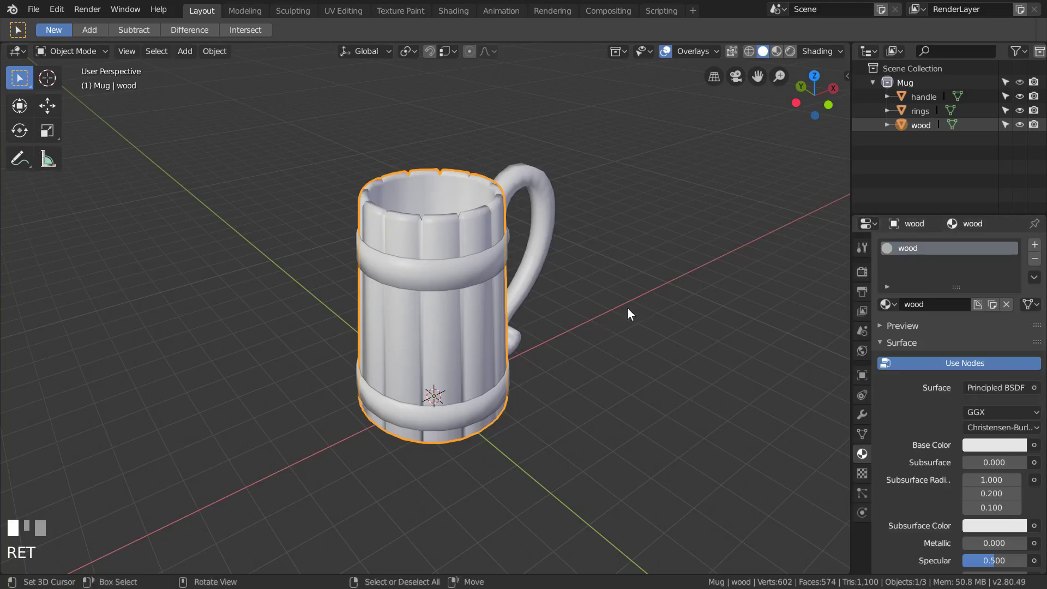
Change the wood material's surface to Diffuse BSDF and set its colour to pure red (R 1, G 0, B 0)
middle_drag(628, 308, 609, 296)
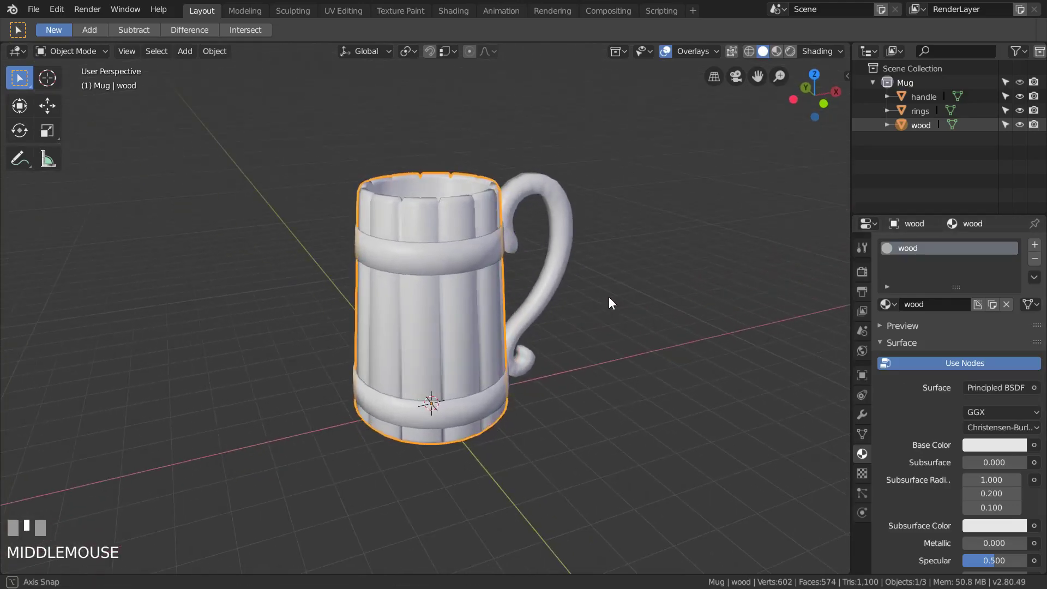
click(980, 388)
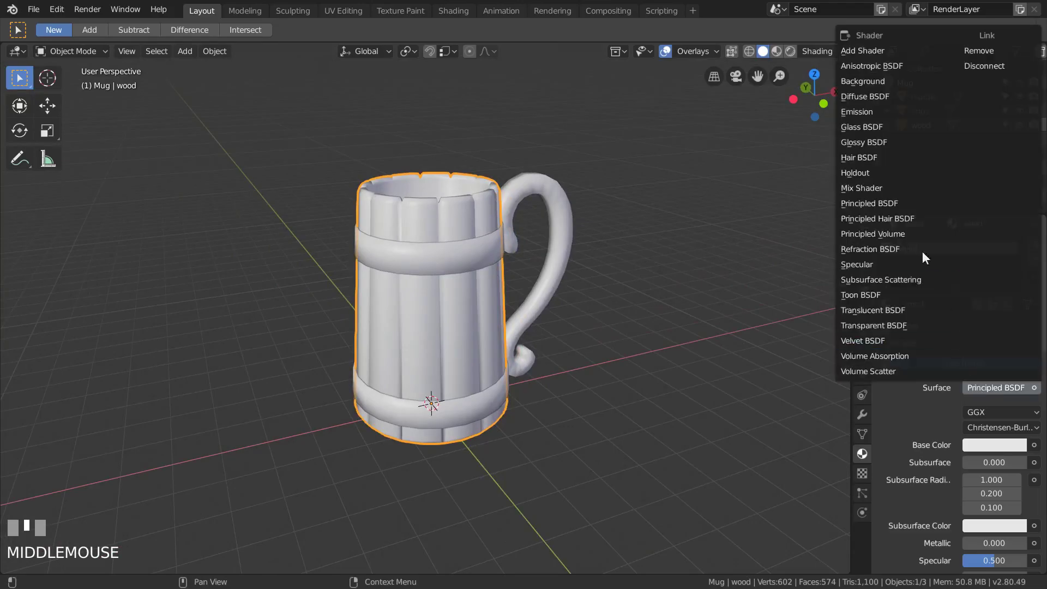
click(871, 97)
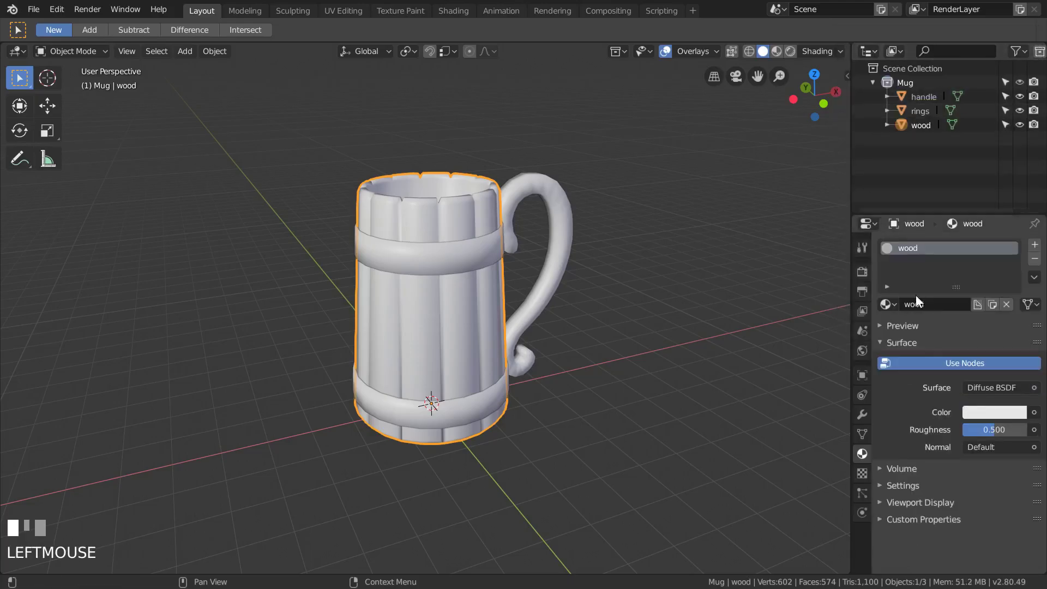
mouse_move(611, 326)
middle_down()
mouse_move(633, 345)
mouse_move(619, 319)
mouse_move(625, 330)
middle_up()
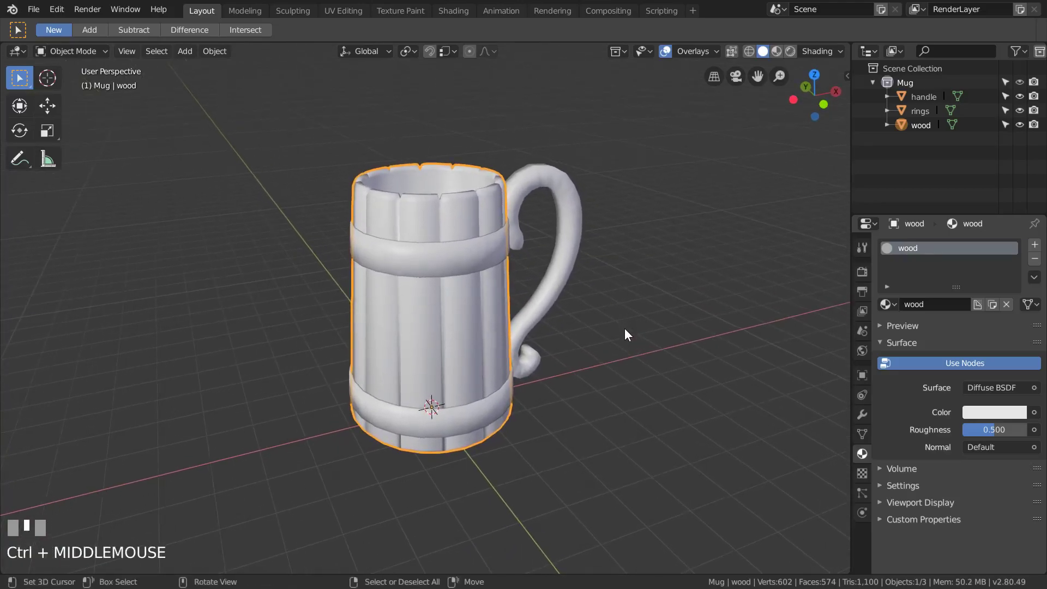
key(a)
key(a)
click(994, 412)
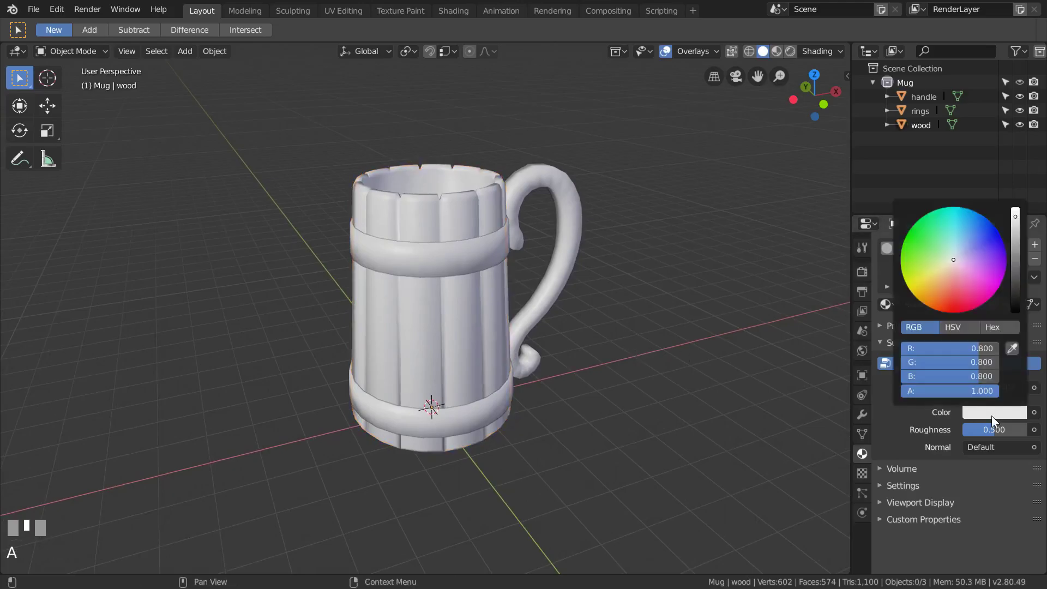
drag(948, 349, 914, 367)
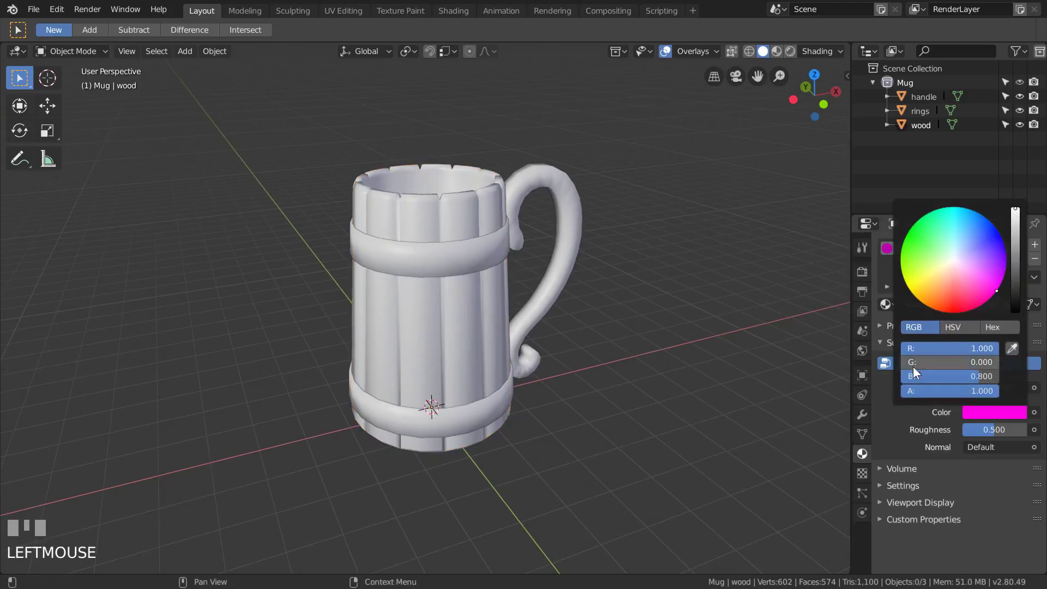
drag(977, 376, 908, 376)
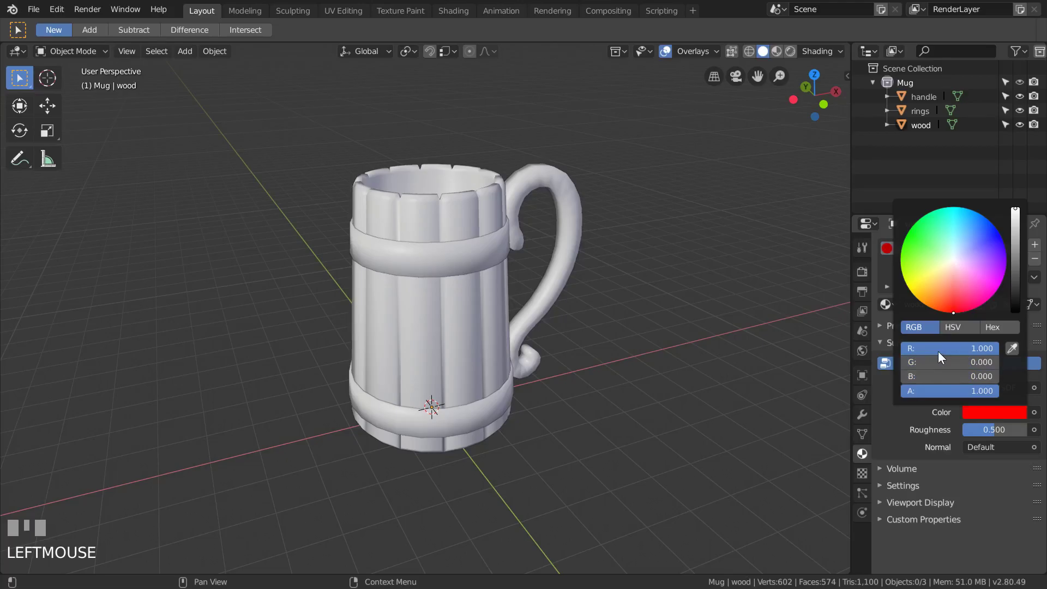
Match the wood material's viewport display colour to its red surface colour by sampling it with the eyedropper
mouse_move(645, 344)
middle_down()
mouse_move(674, 344)
mouse_move(663, 342)
middle_up()
click(891, 503)
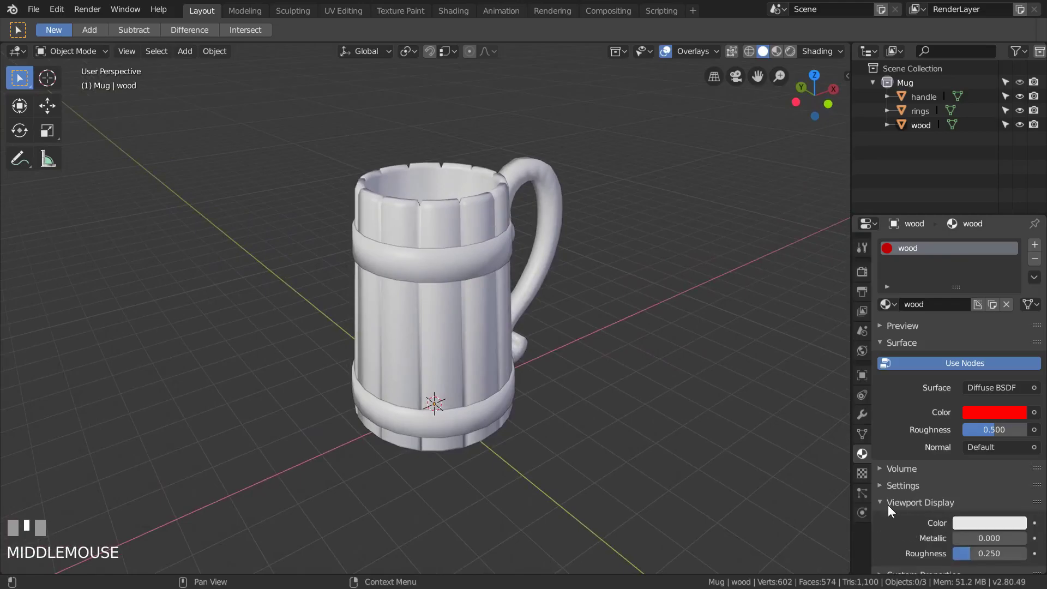
click(1003, 523)
click(1009, 459)
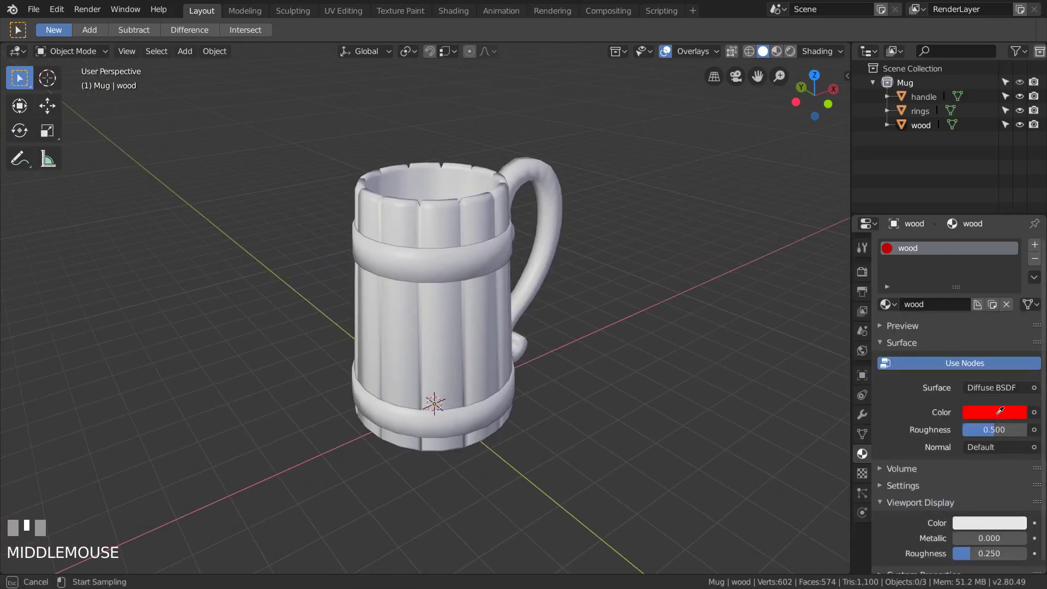
click(1000, 413)
Give the mug's two metal bands a new material named "rings"
right_click(463, 264)
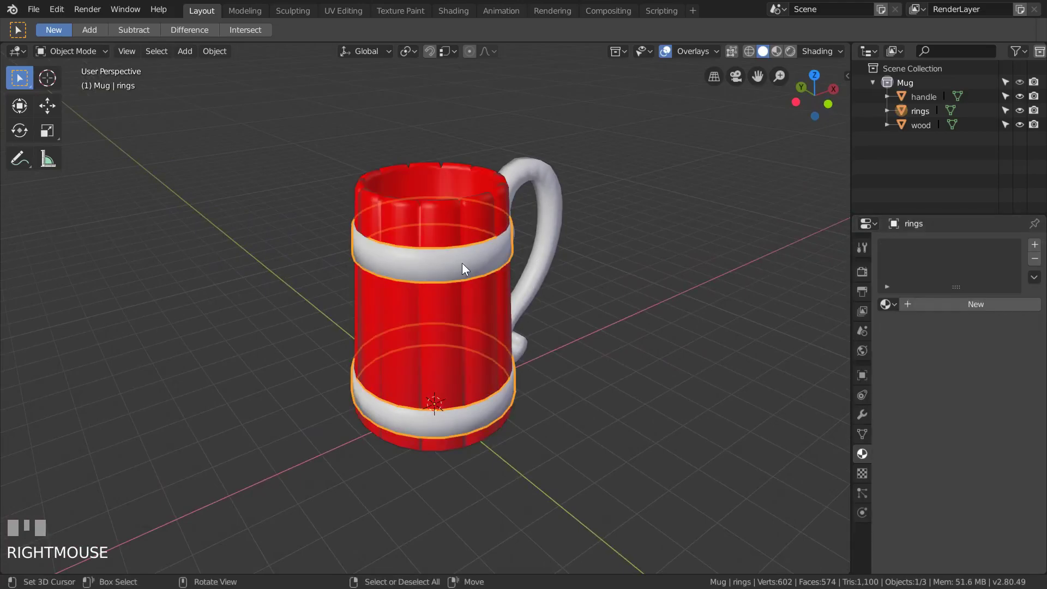
middle_drag(704, 330, 640, 295)
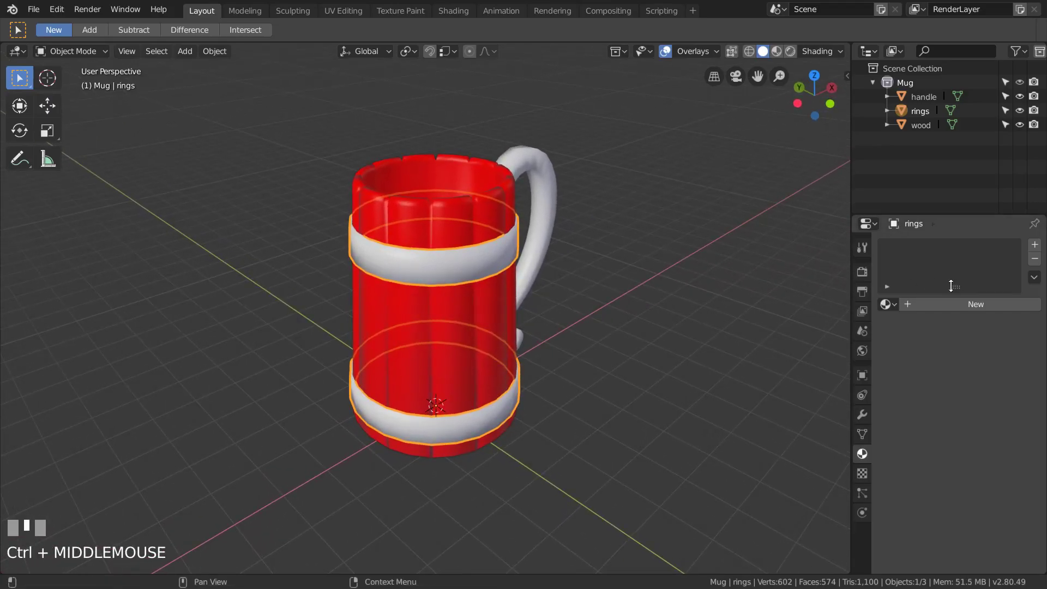
click(952, 304)
double_click(926, 250)
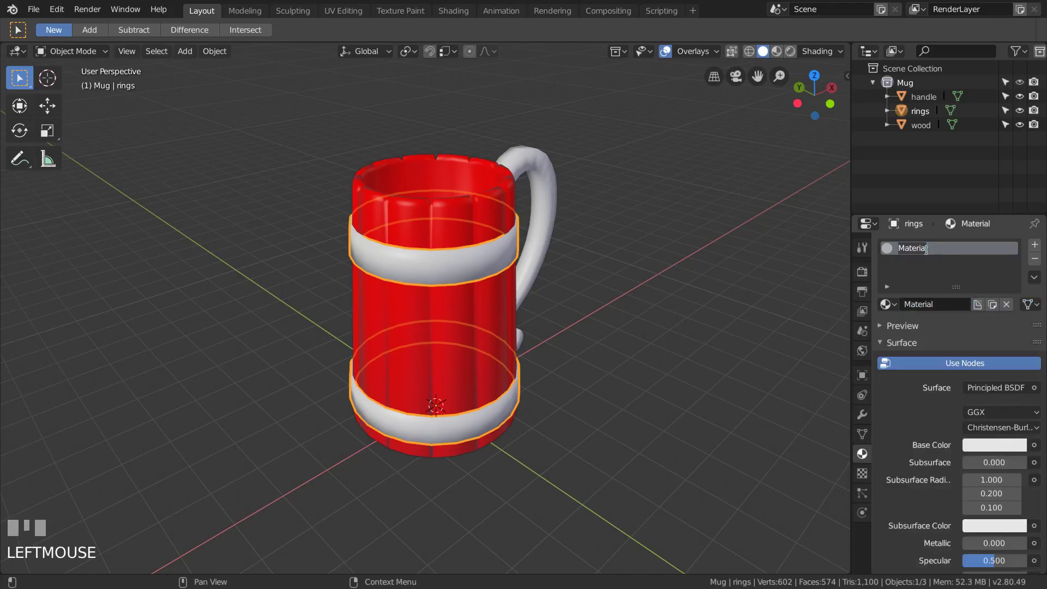
text(ri)
key(BackSpace)
key(BackSpace)
key(BackSpace)
text(ngs)
key(Return)
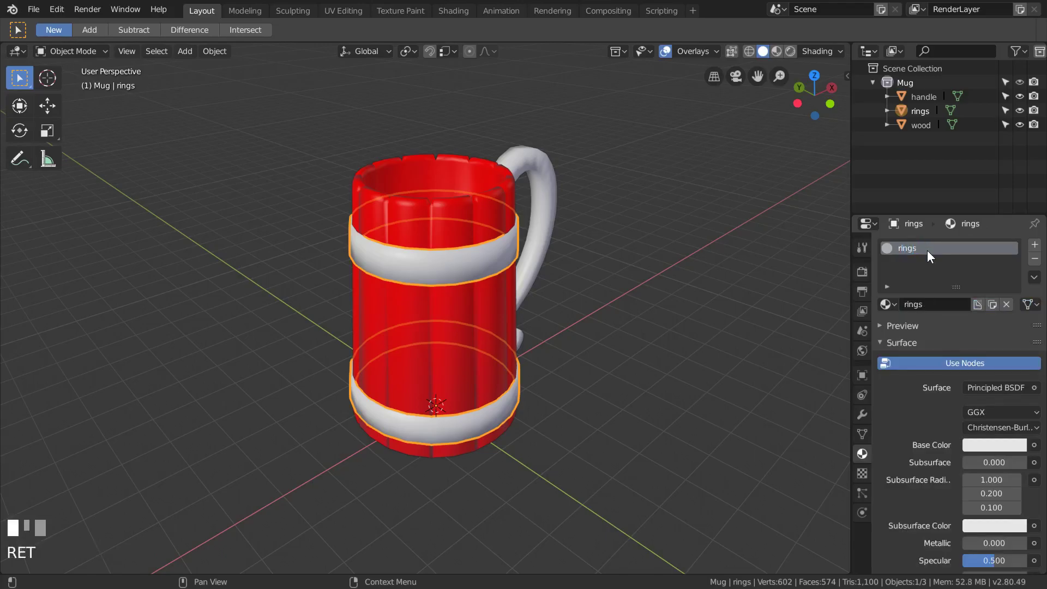
Change the rings material's surface to Diffuse BSDF and set its colour to pure green (R 0, G 1, B 0)
click(973, 387)
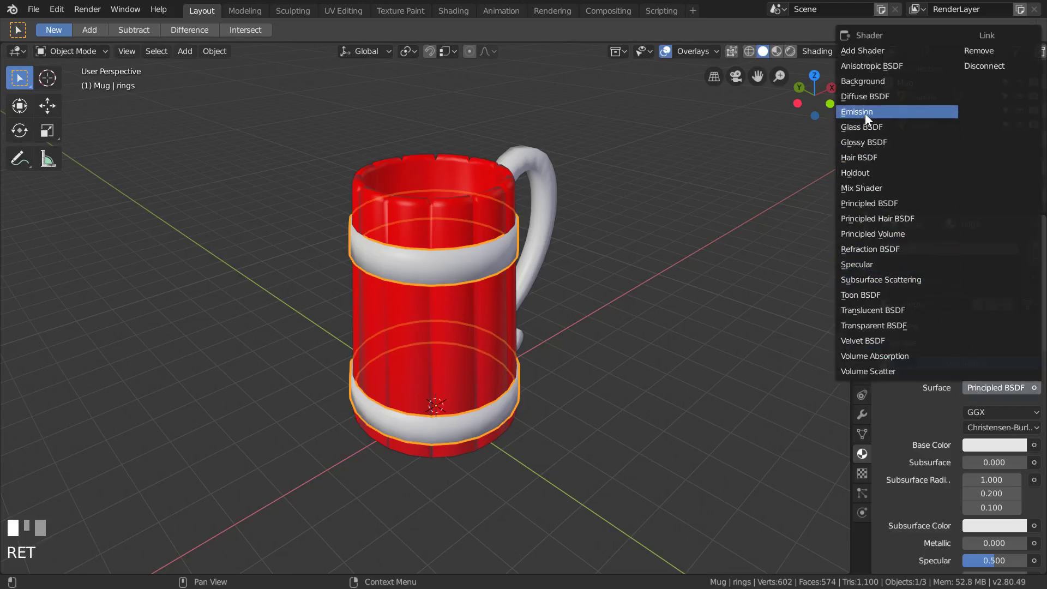
click(865, 96)
click(976, 416)
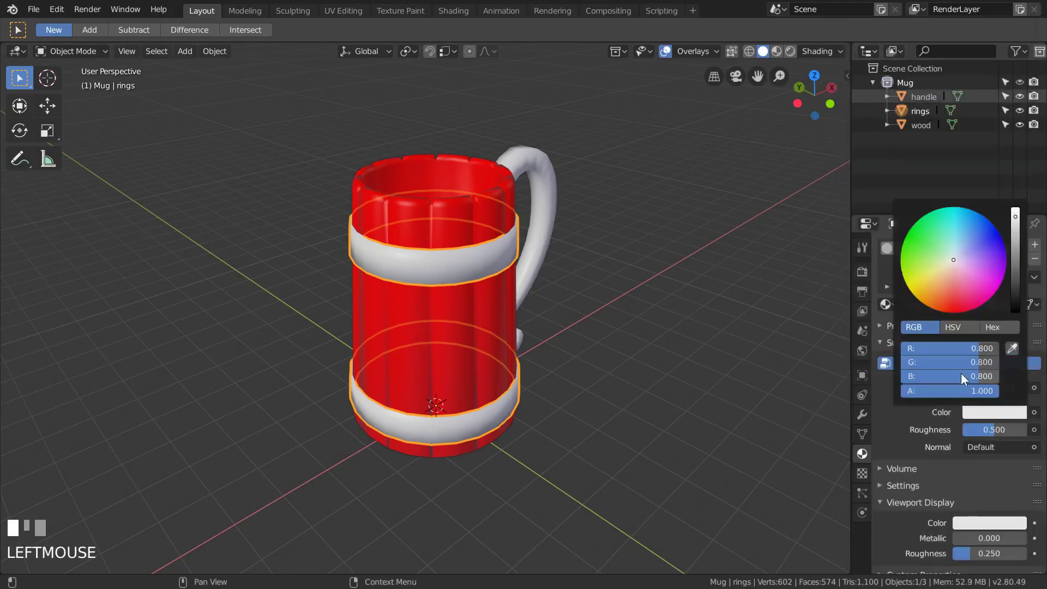
drag(961, 362, 905, 348)
drag(992, 375, 906, 375)
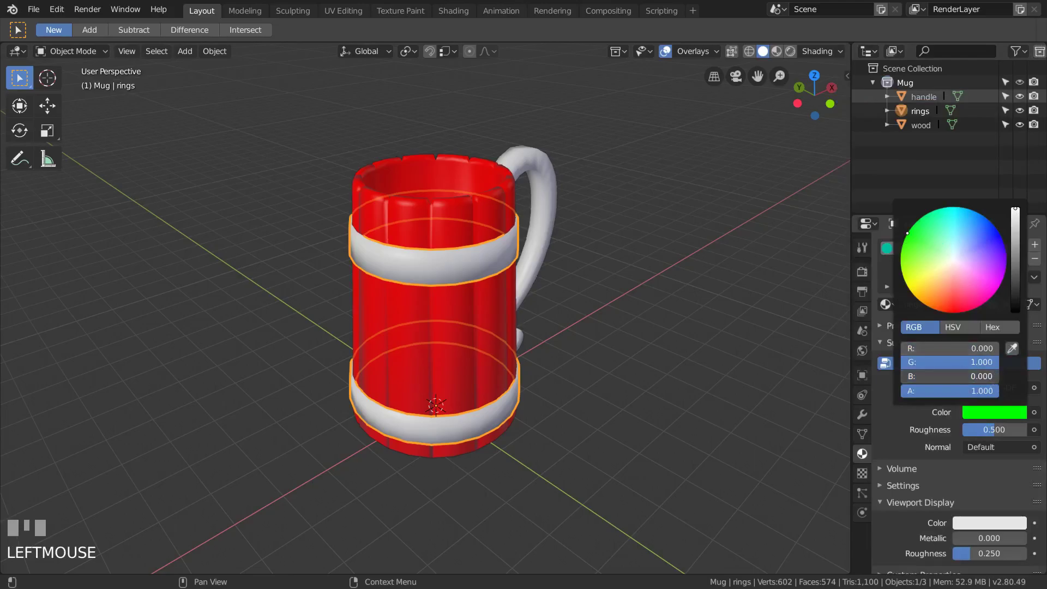
Match the rings material's viewport display colour to its green surface colour by sampling it with the eyedropper
click(1000, 523)
click(1012, 459)
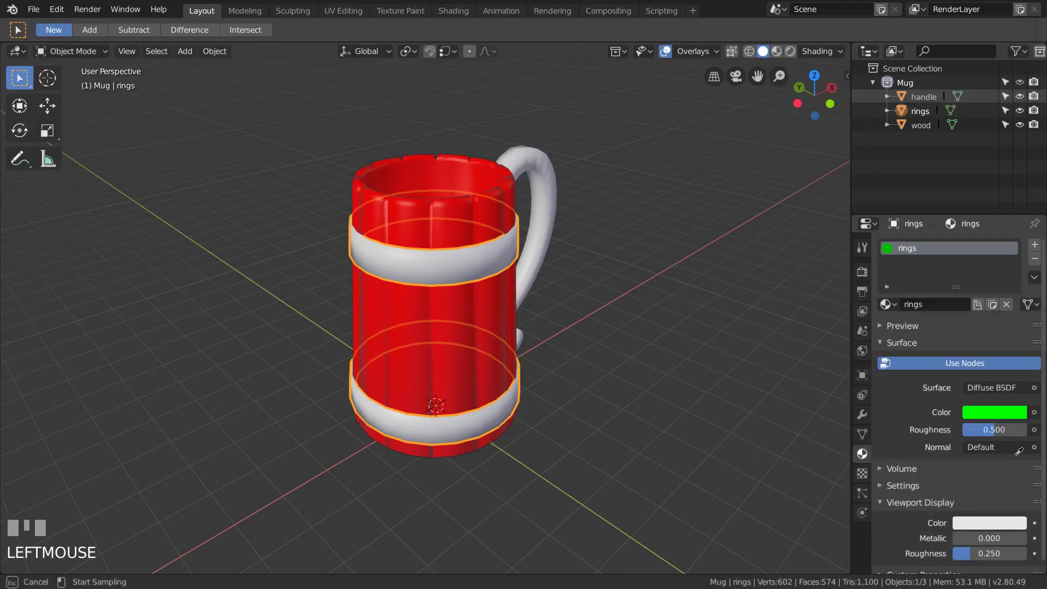
click(996, 411)
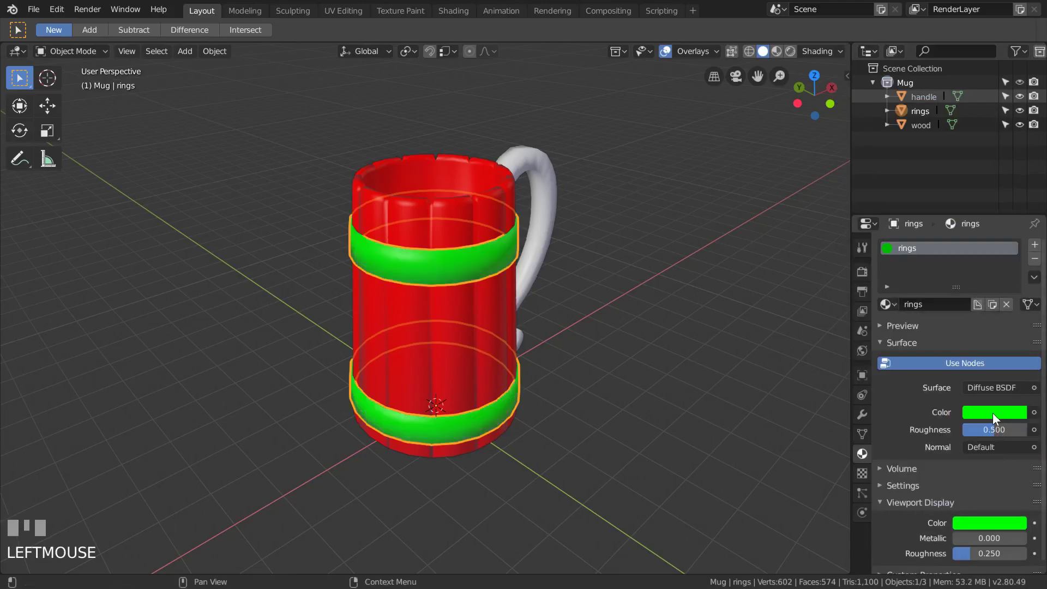
Give the mug's handle a new material named "handle"
click(927, 99)
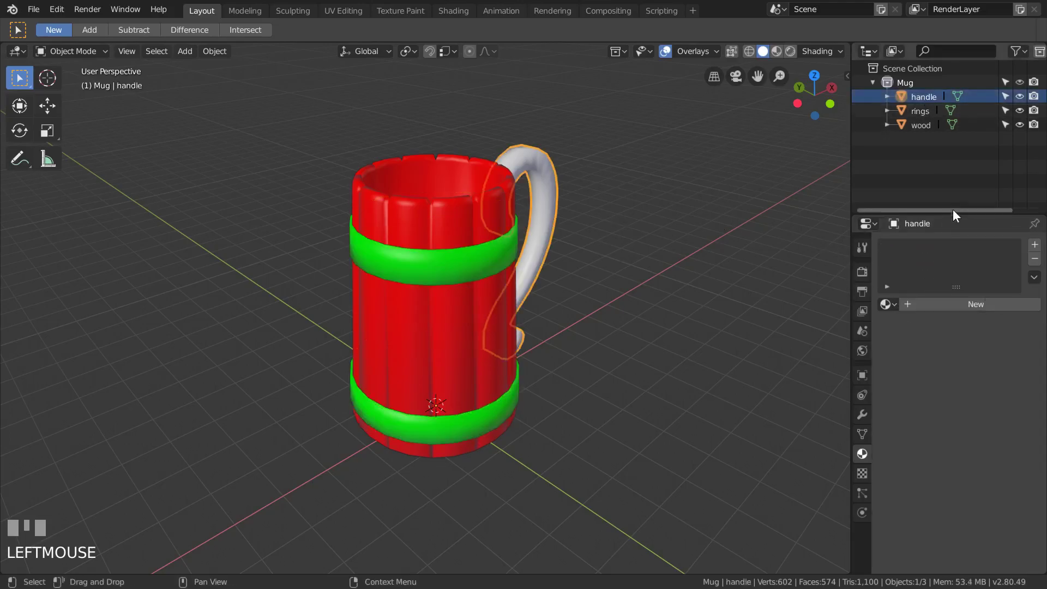
click(953, 306)
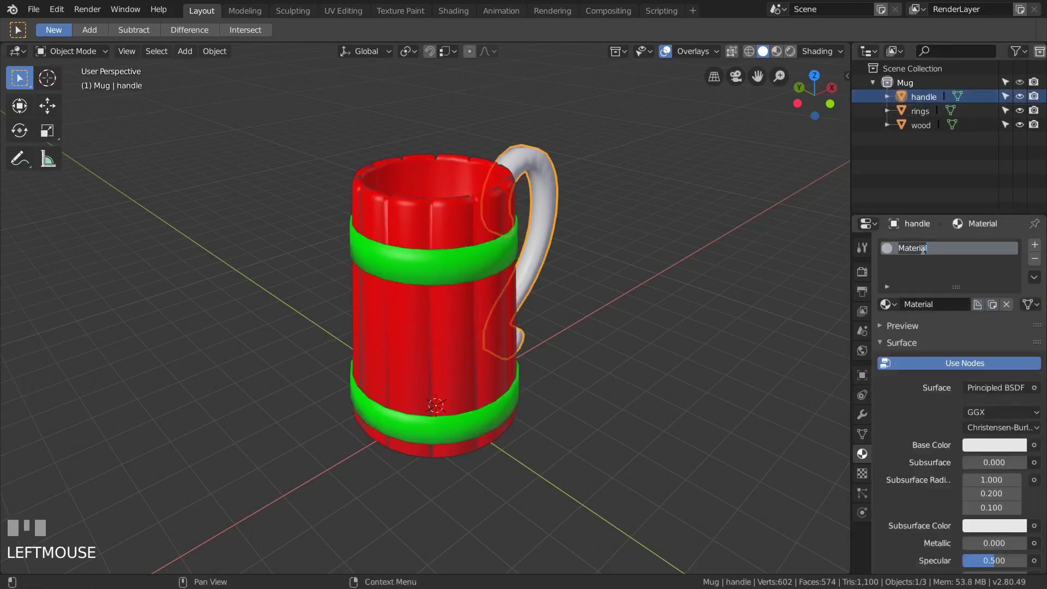
text(handle)
key(Return)
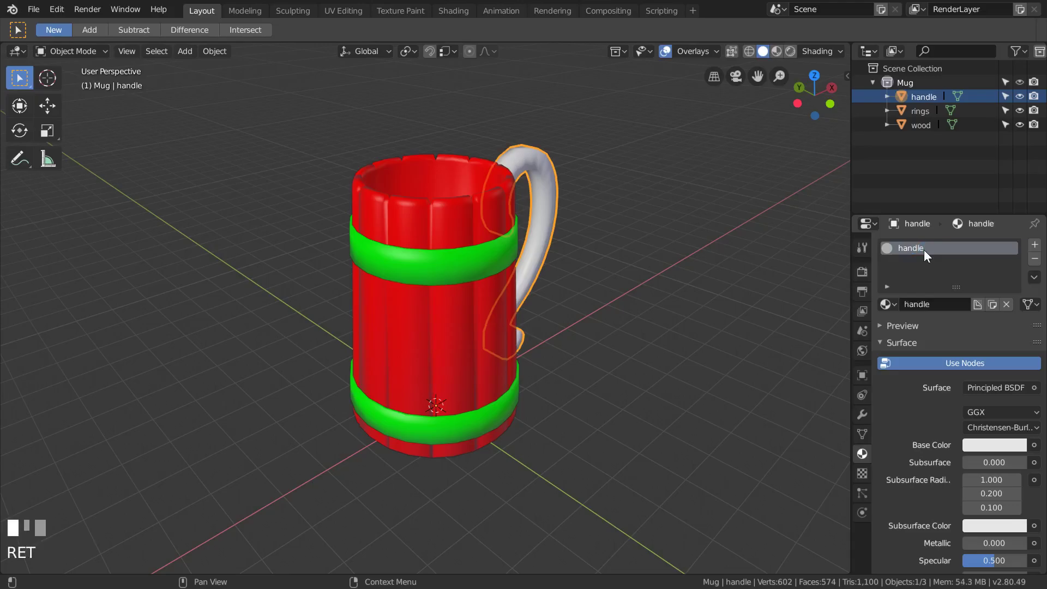
Change the handle material's surface to Diffuse BSDF and set its colour to pure blue (R 0, G 0, B 1)
click(1003, 388)
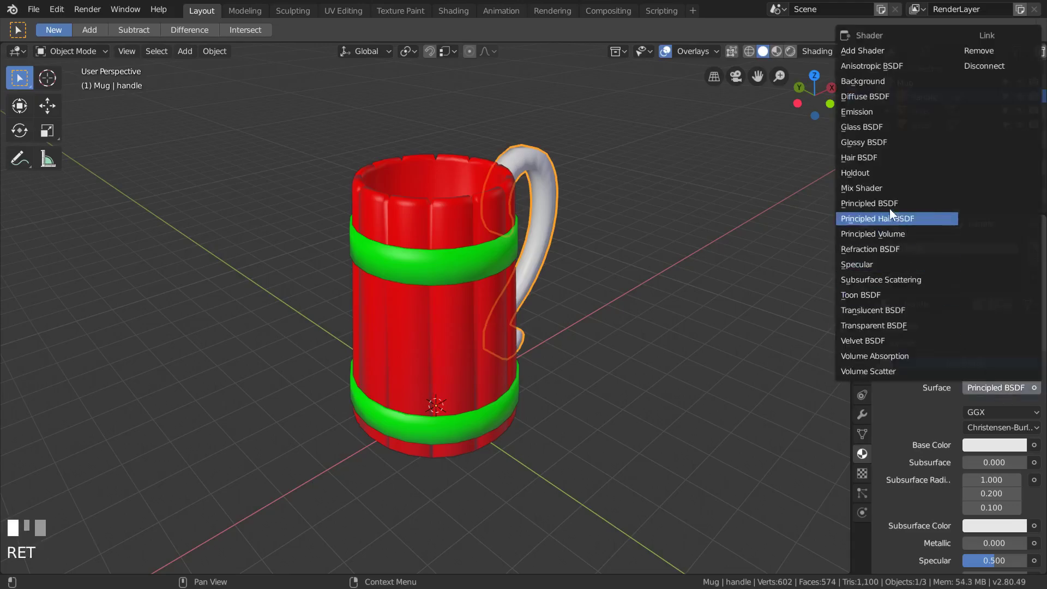
click(878, 104)
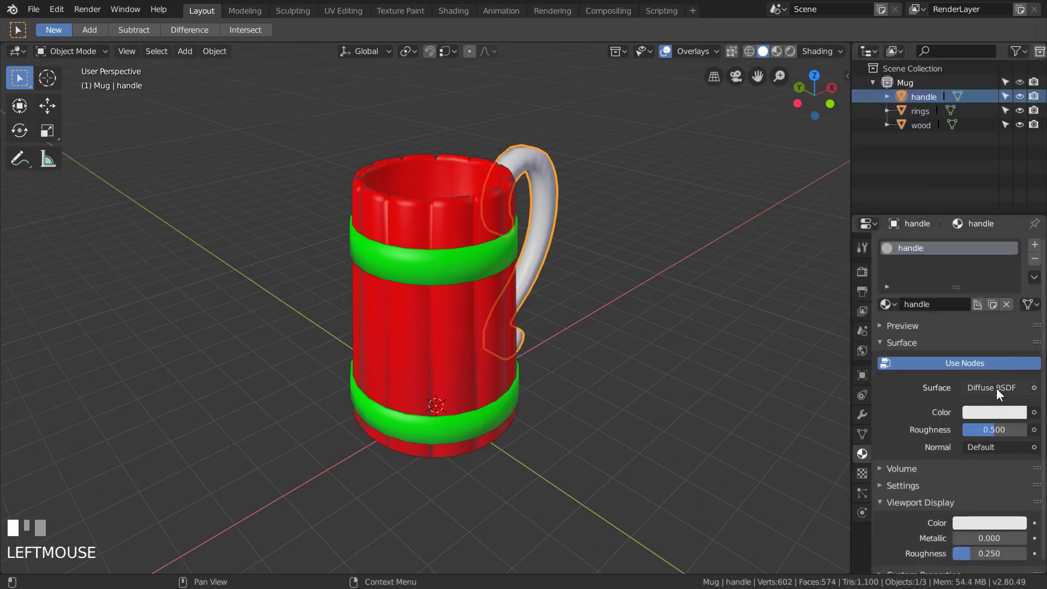
click(994, 413)
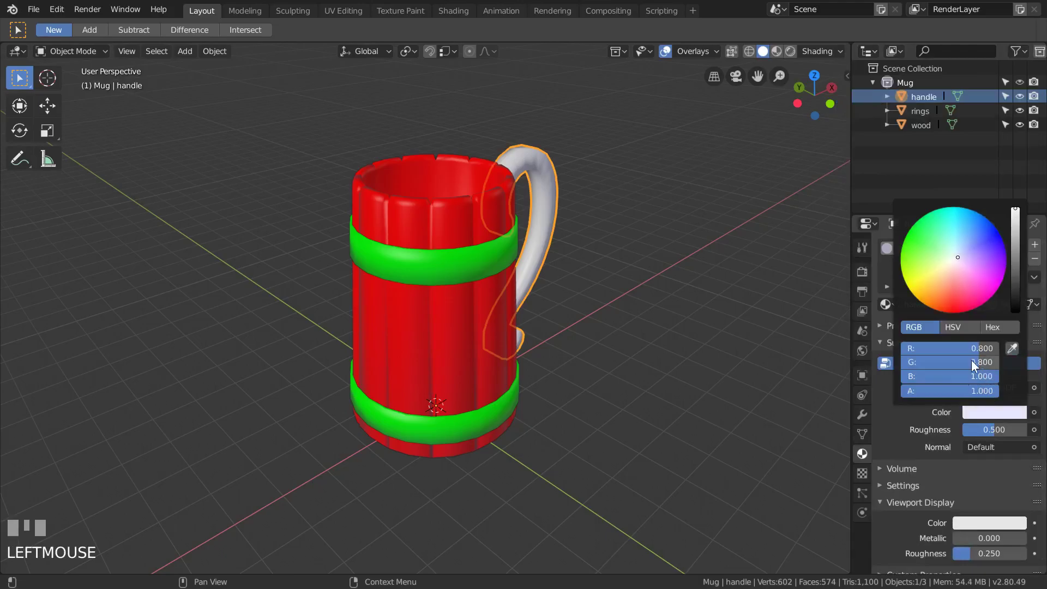
drag(971, 360, 911, 362)
drag(991, 349, 905, 349)
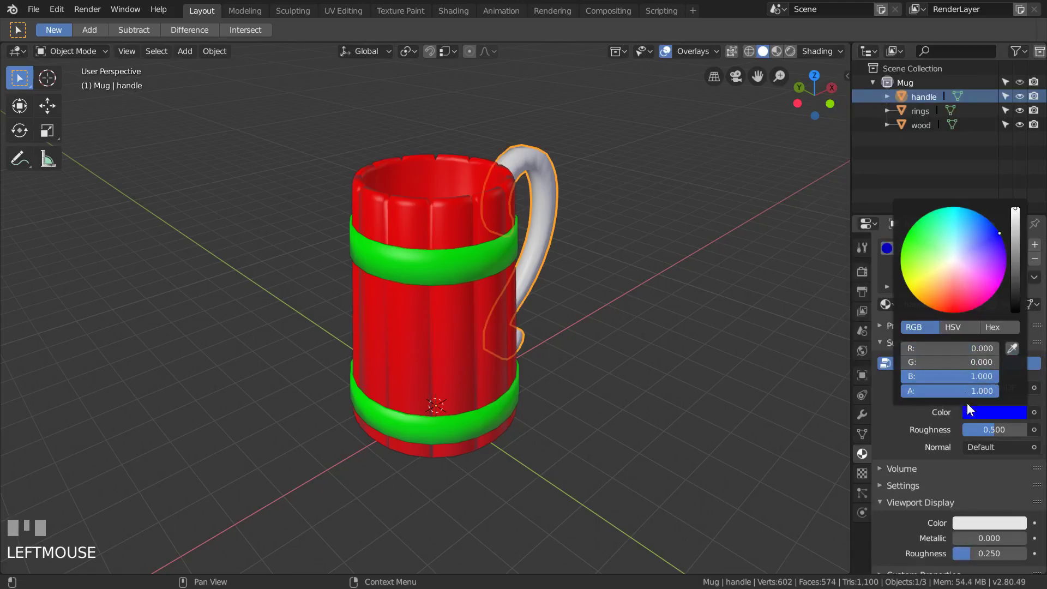
Match the handle material's viewport display colour to its blue surface colour by sampling it with the eyedropper, and deselect everything
click(980, 522)
click(1014, 458)
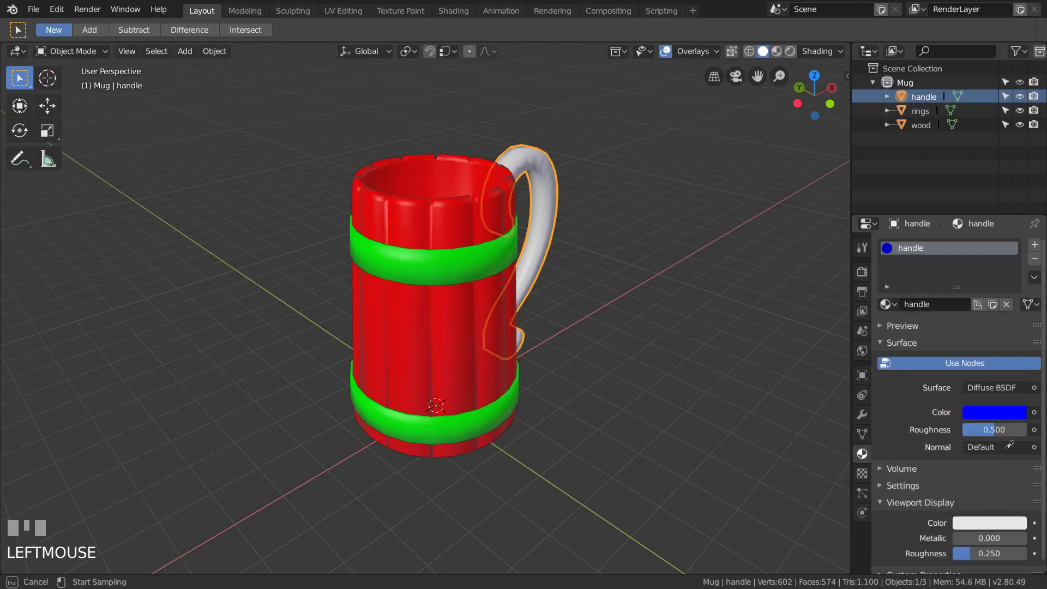
click(1000, 408)
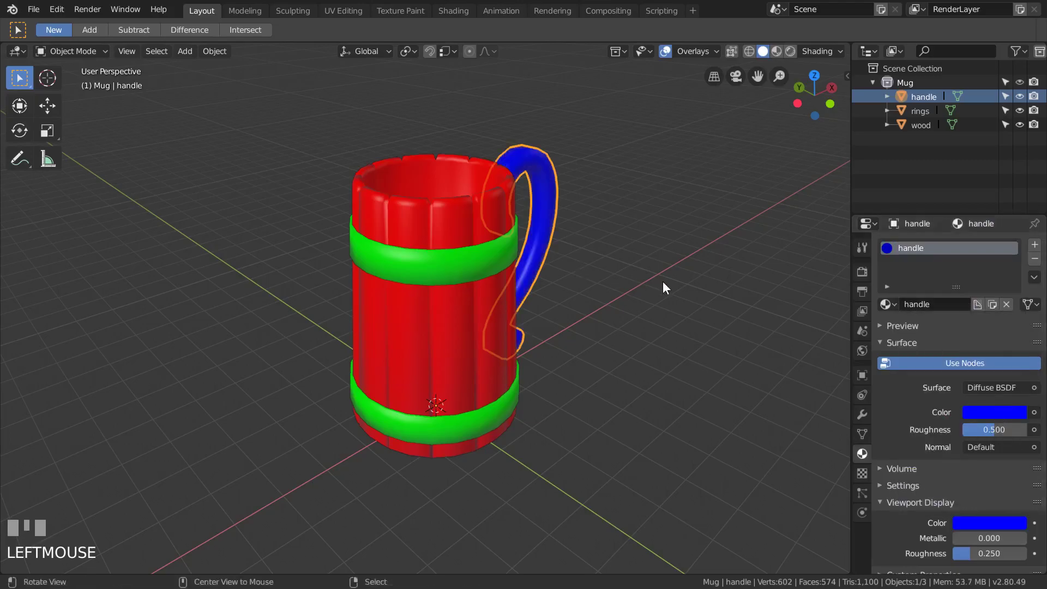
middle_drag(663, 282, 651, 271)
key(alt+a)
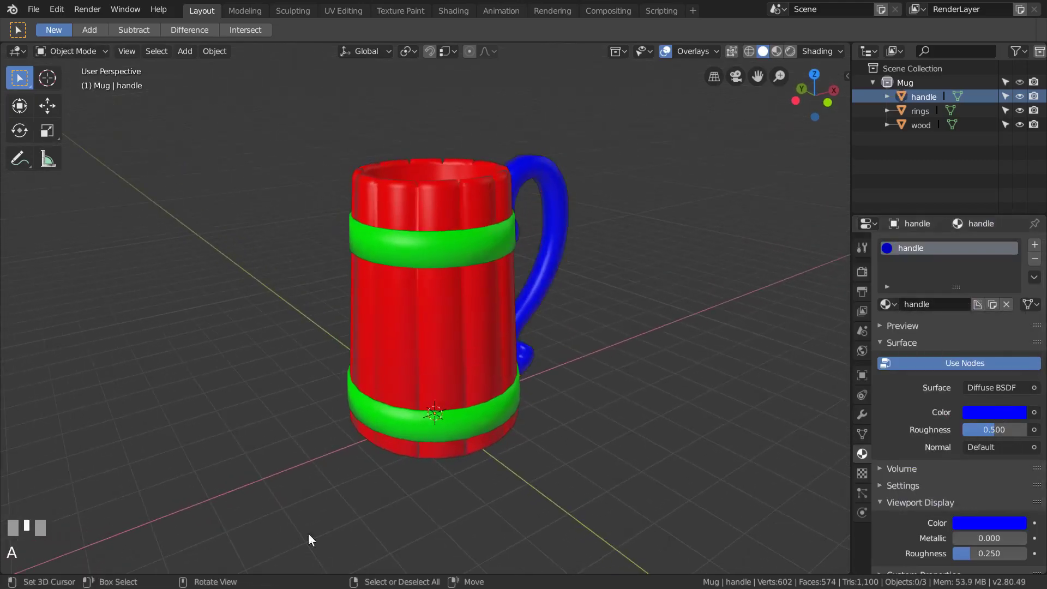
Add an Image Texture node using the "color id map" image to the handle material's shader nodes, left unconnected
click(16, 51)
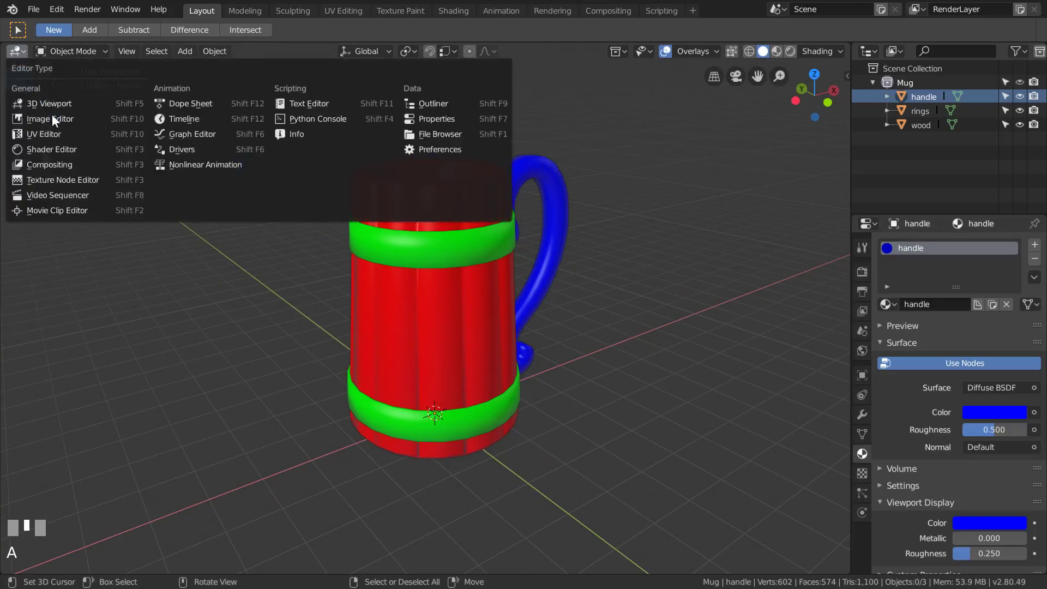
click(70, 152)
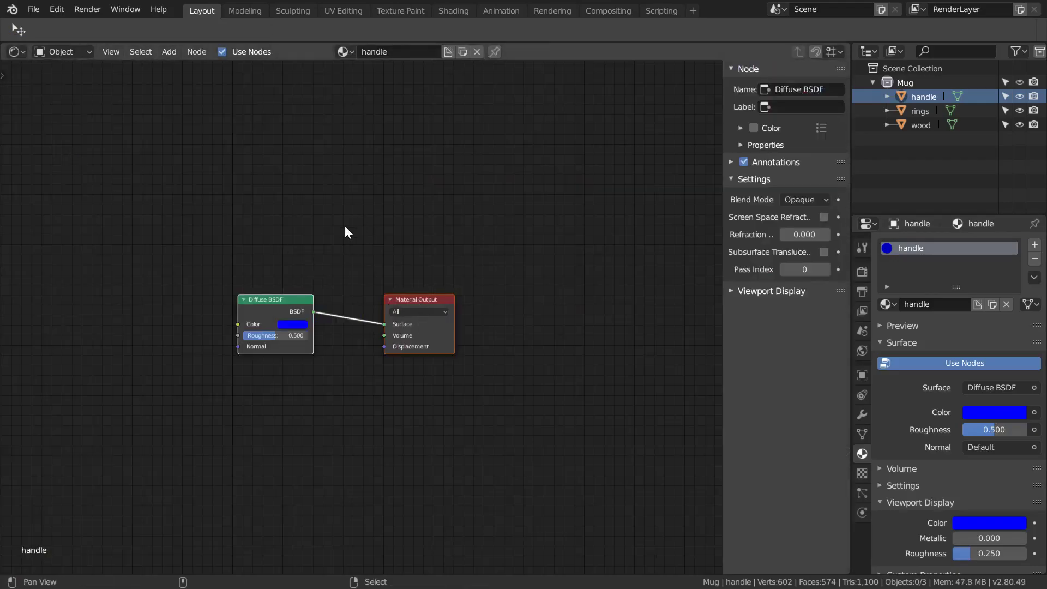
middle_drag(345, 225, 448, 224)
key(shift+a)
mouse_move(113, 310)
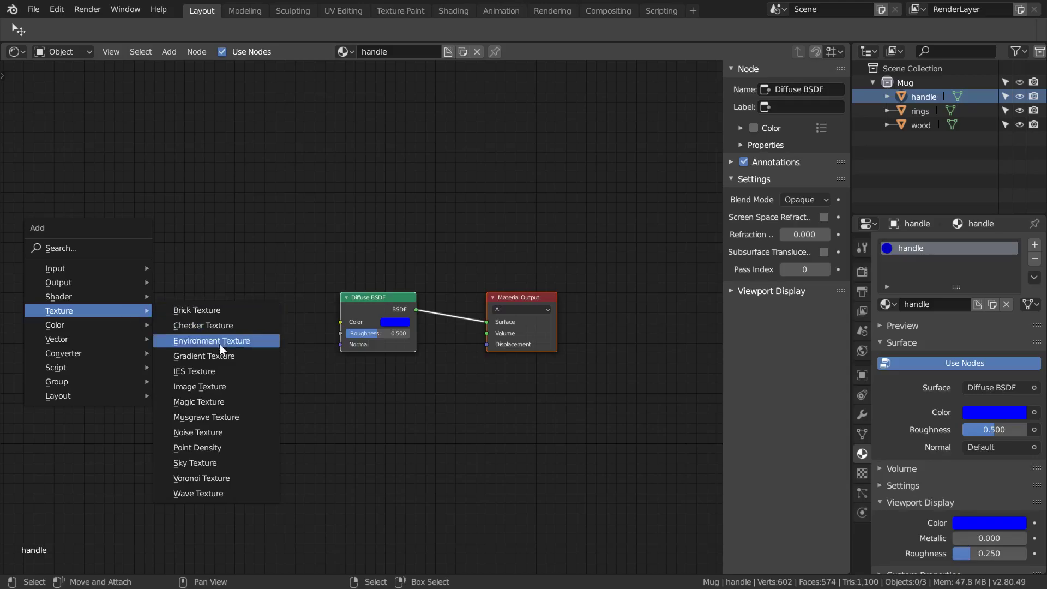
click(221, 388)
click(141, 266)
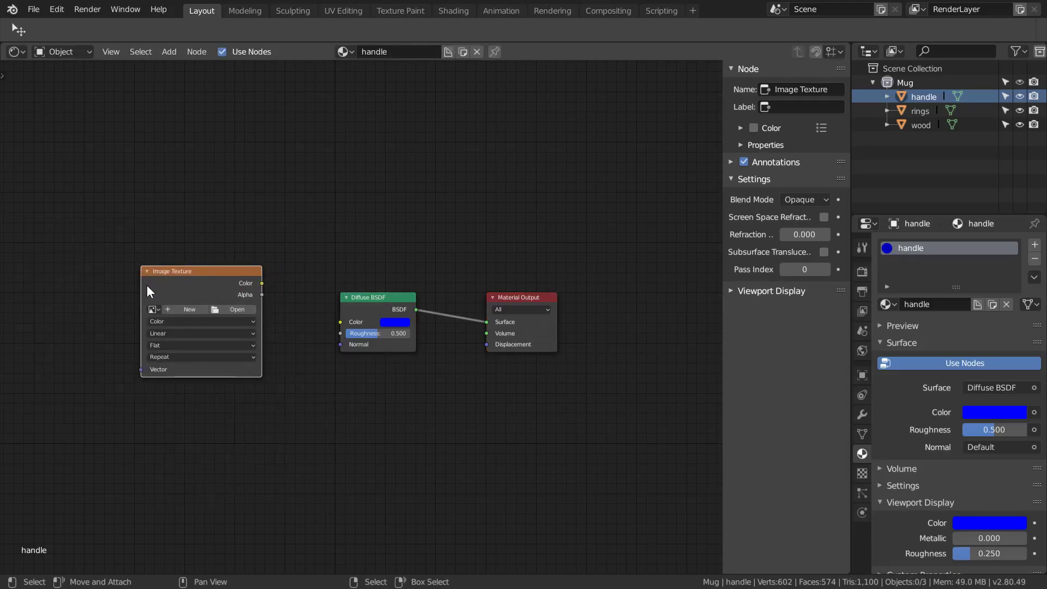
click(152, 310)
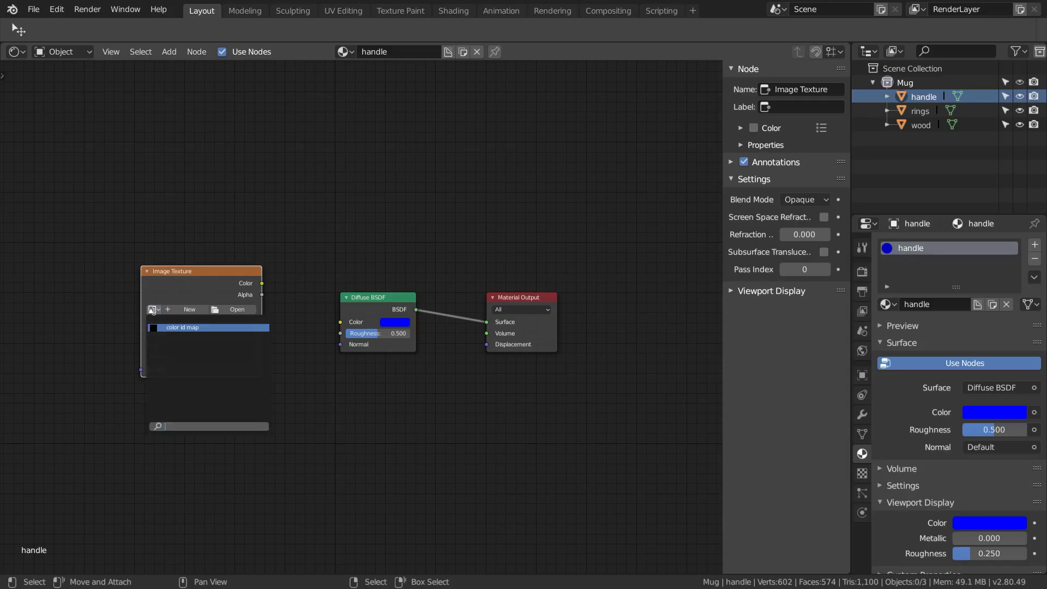
click(195, 327)
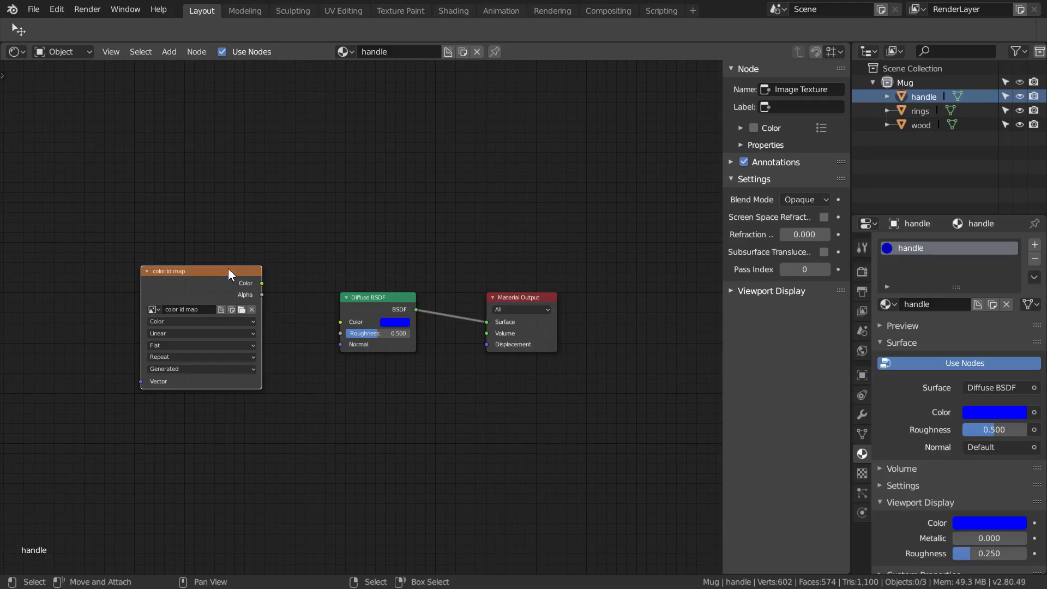
Link the color id map node's colour output to the Diffuse BSDF's colour input and cut that link again
drag(229, 269, 294, 278)
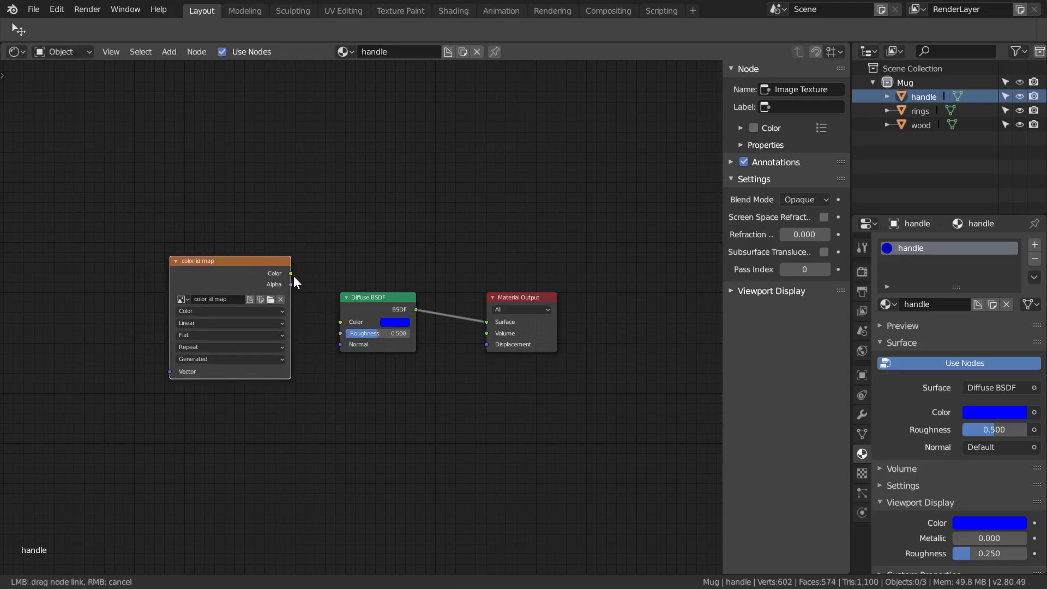
drag(335, 319, 341, 322)
ctrl+right_drag(326, 293, 310, 362)
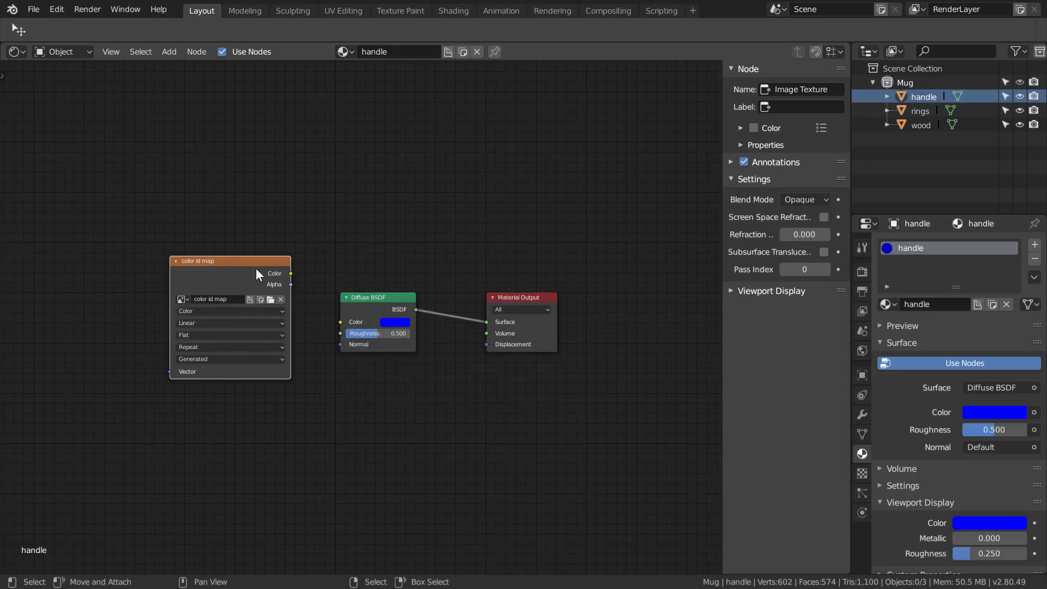
Copy the unconnected color id map image node from the handle material into the rings and wood materials
mouse_move(246, 263)
mouse_down()
mouse_move(233, 262)
mouse_move(242, 259)
mouse_up()
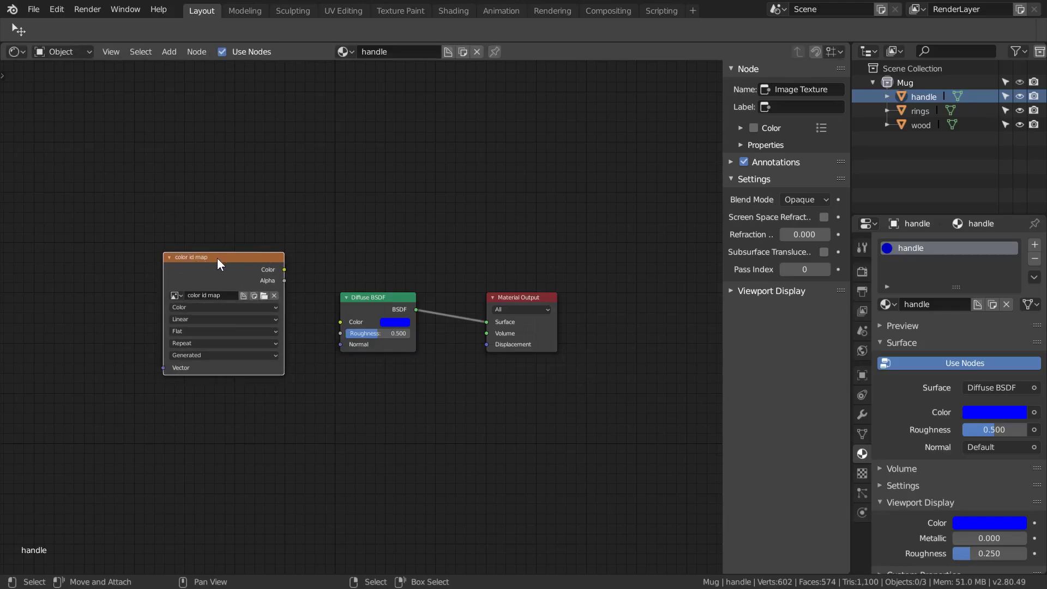
click(922, 111)
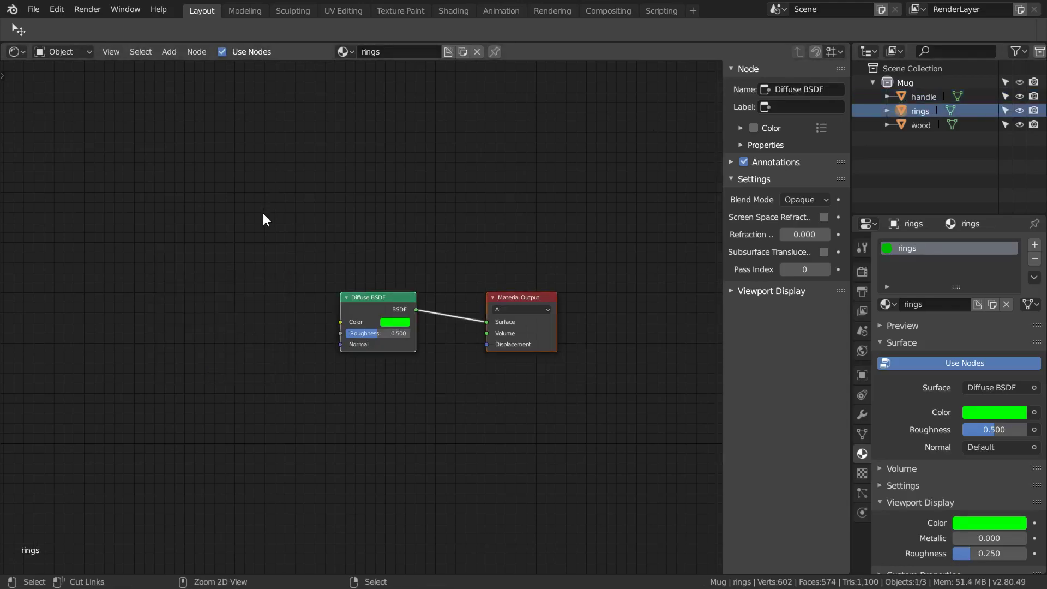
click(921, 125)
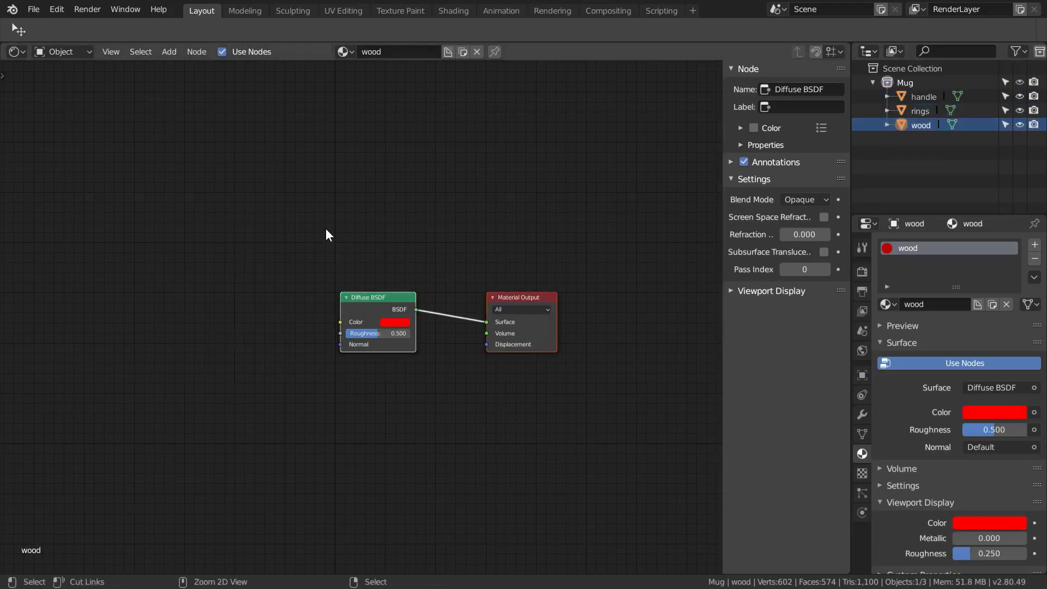
key(ctrl+v)
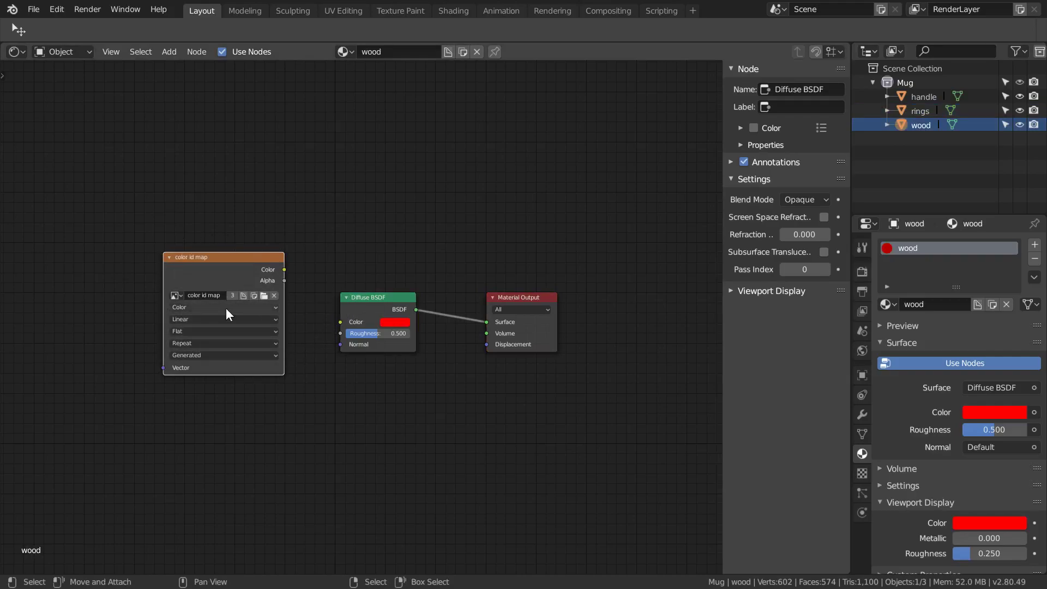
Return from the shader nodes to the 3D view and set the render engine to Cycles
click(14, 51)
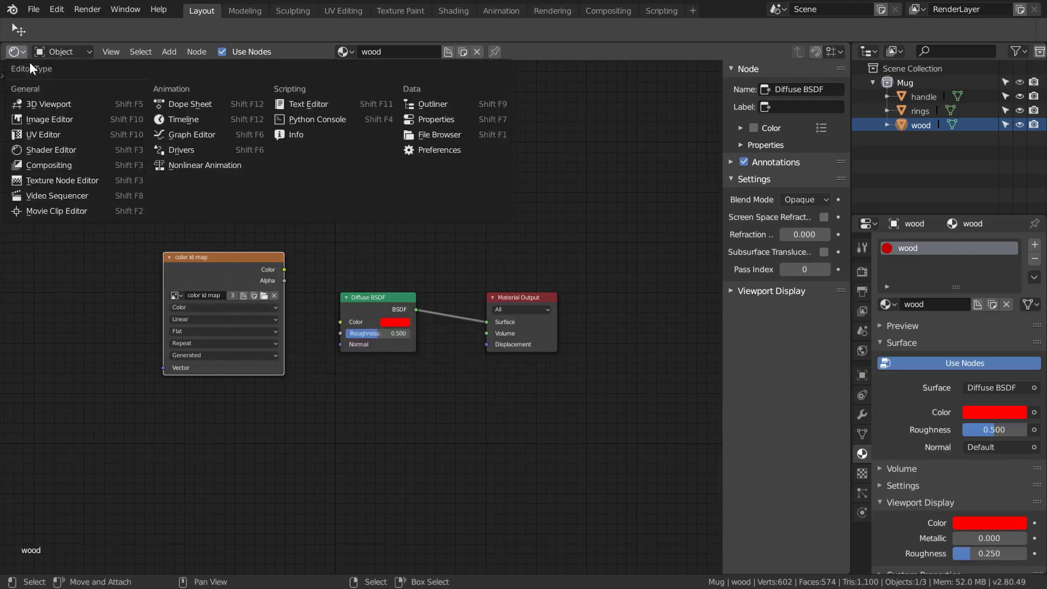
click(44, 103)
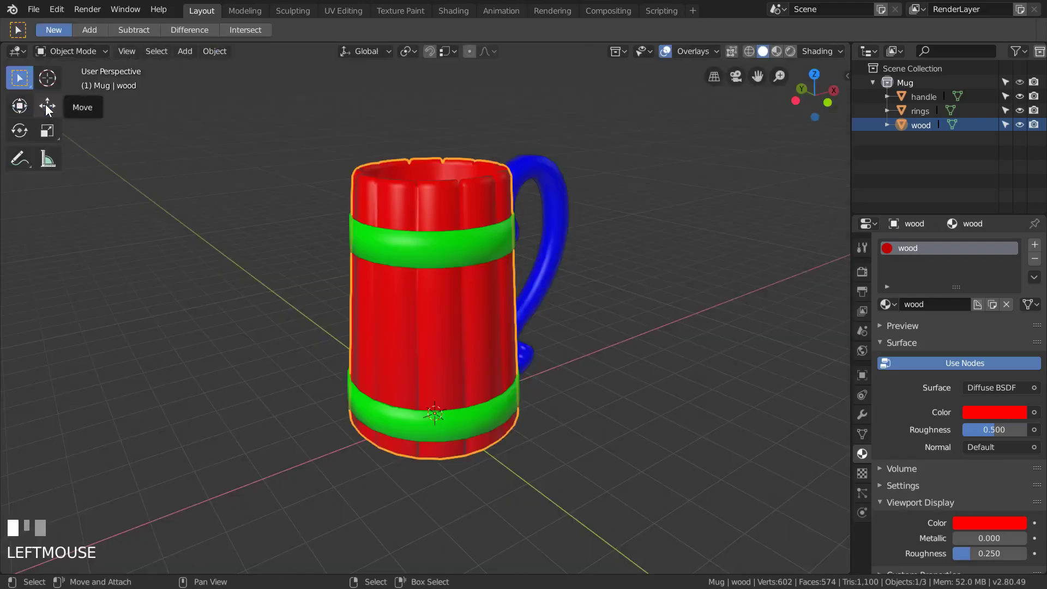
click(866, 270)
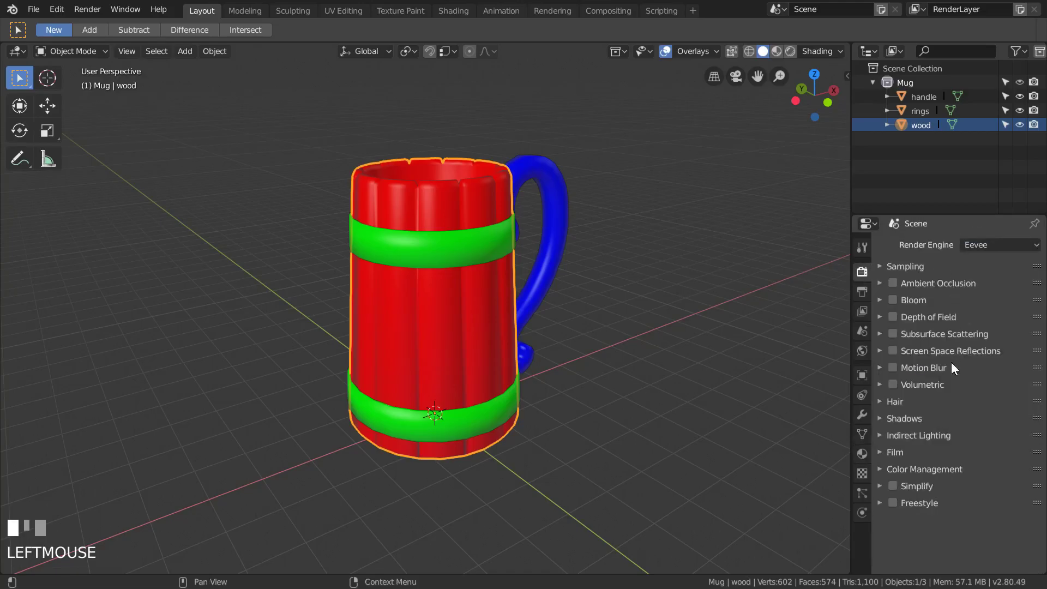
click(985, 246)
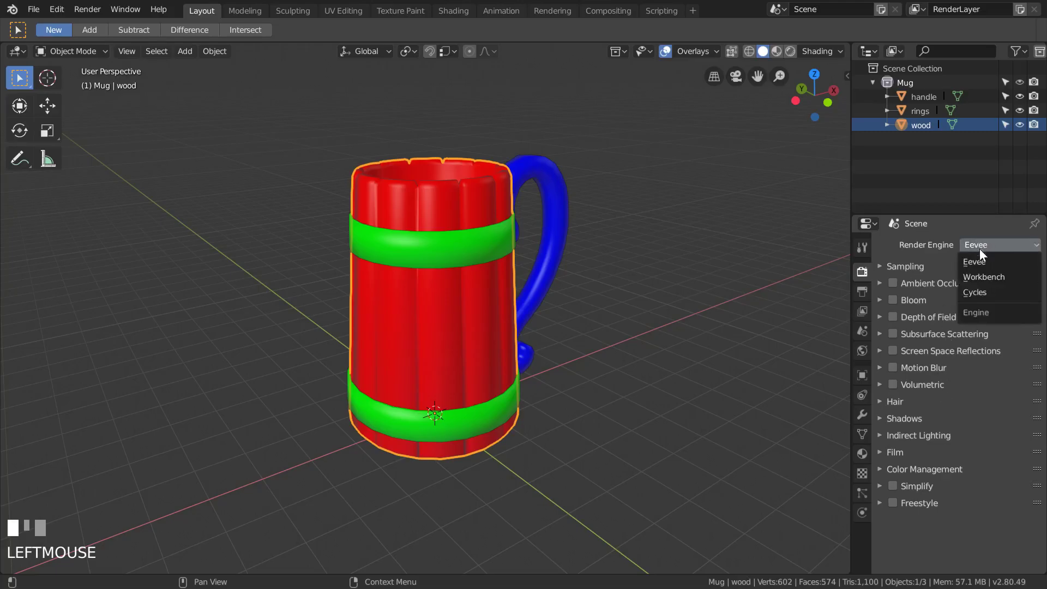
click(1000, 292)
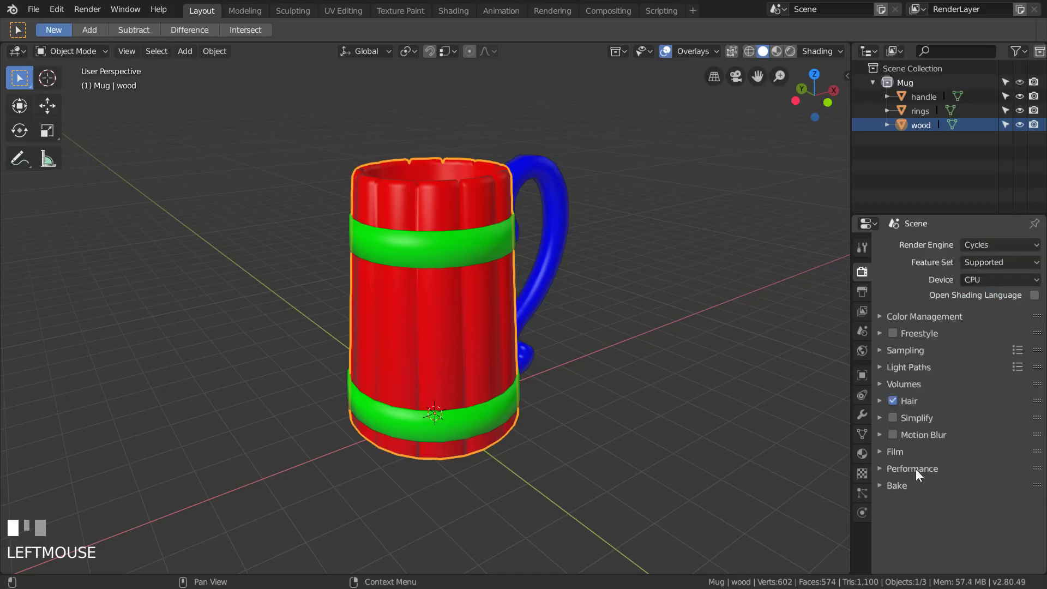
Set the bake type to Diffuse with only the Color contribution, disabling Direct and Indirect
click(892, 485)
scroll(924, 428, down, 5)
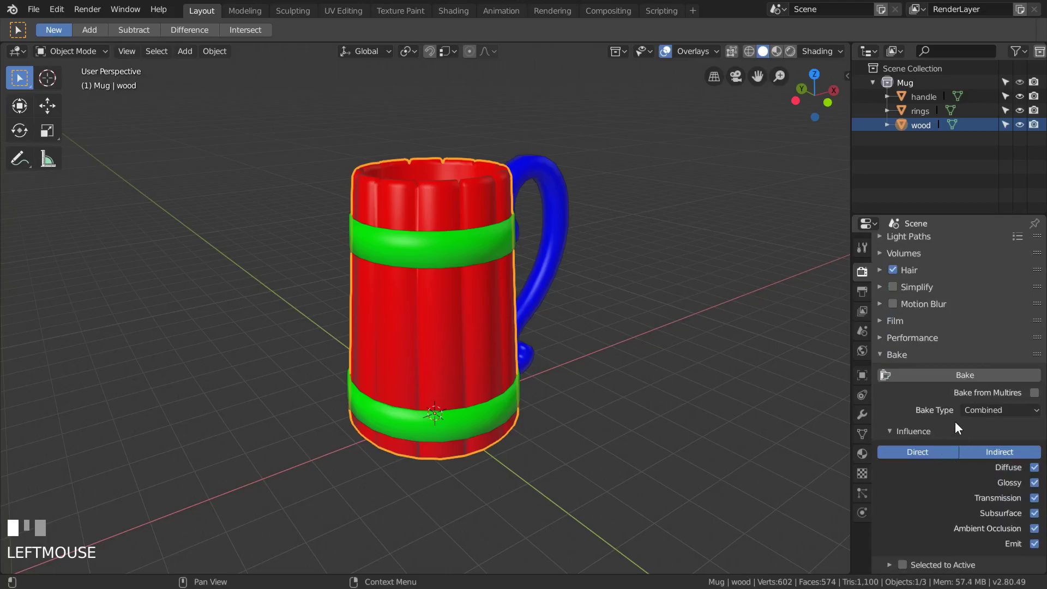
click(986, 409)
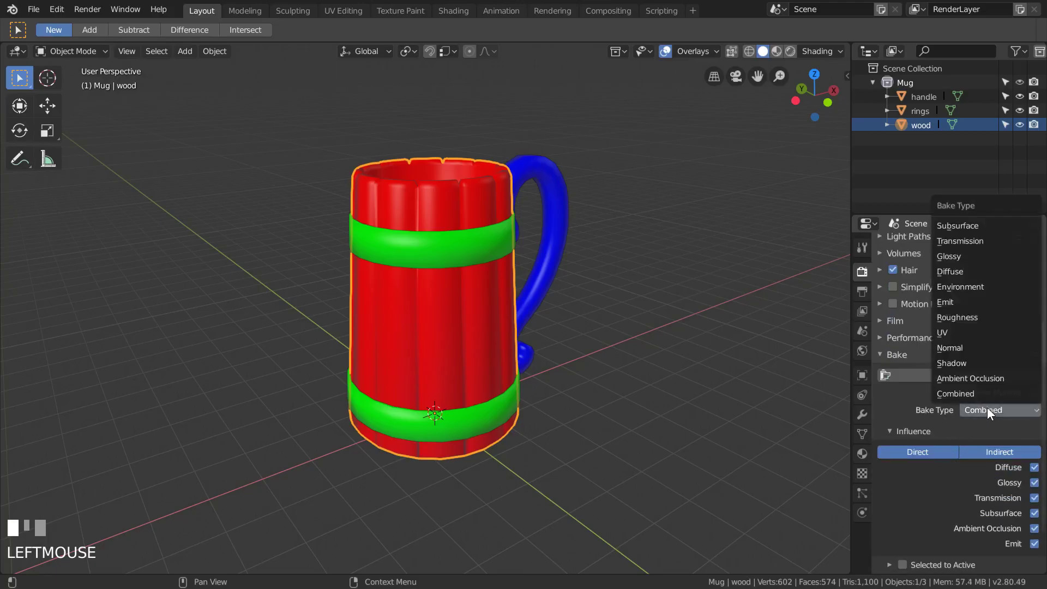
click(965, 270)
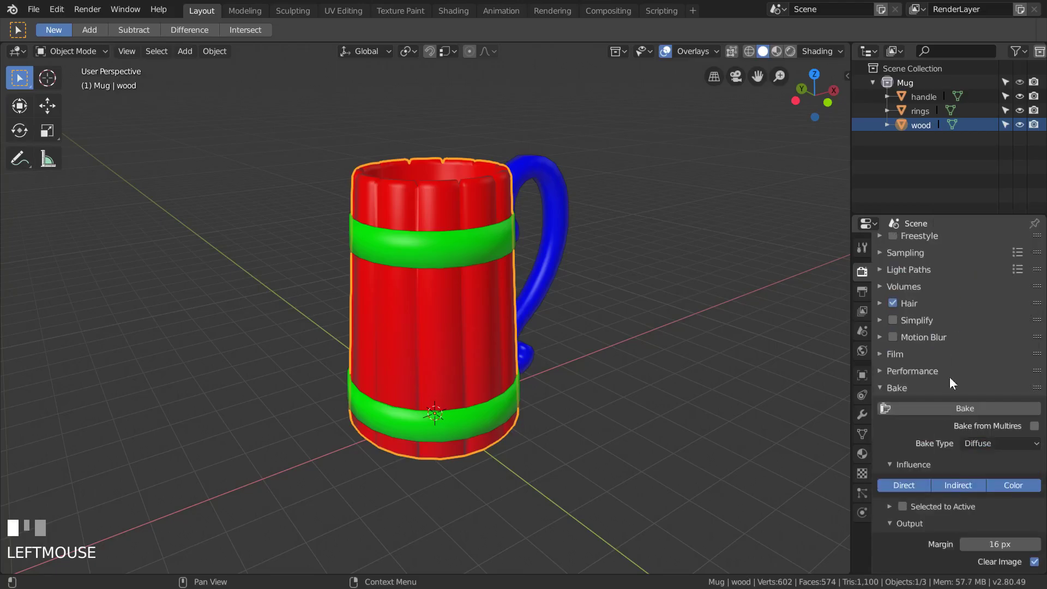
click(965, 487)
click(916, 485)
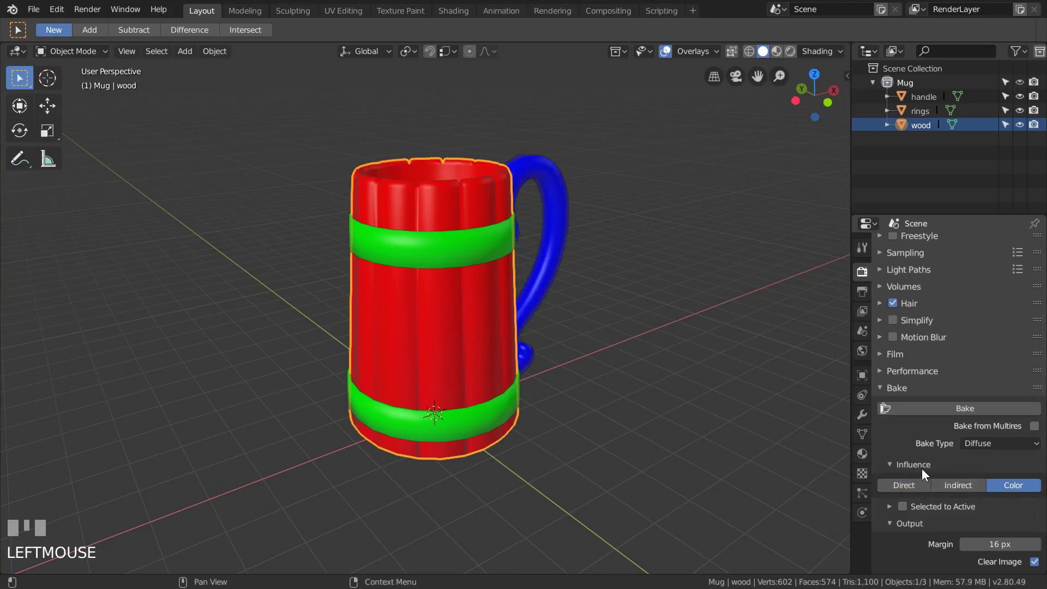
Select all three mug objects and bake their diffuse colours to the color id map image
middle_drag(656, 274, 641, 256)
key(a)
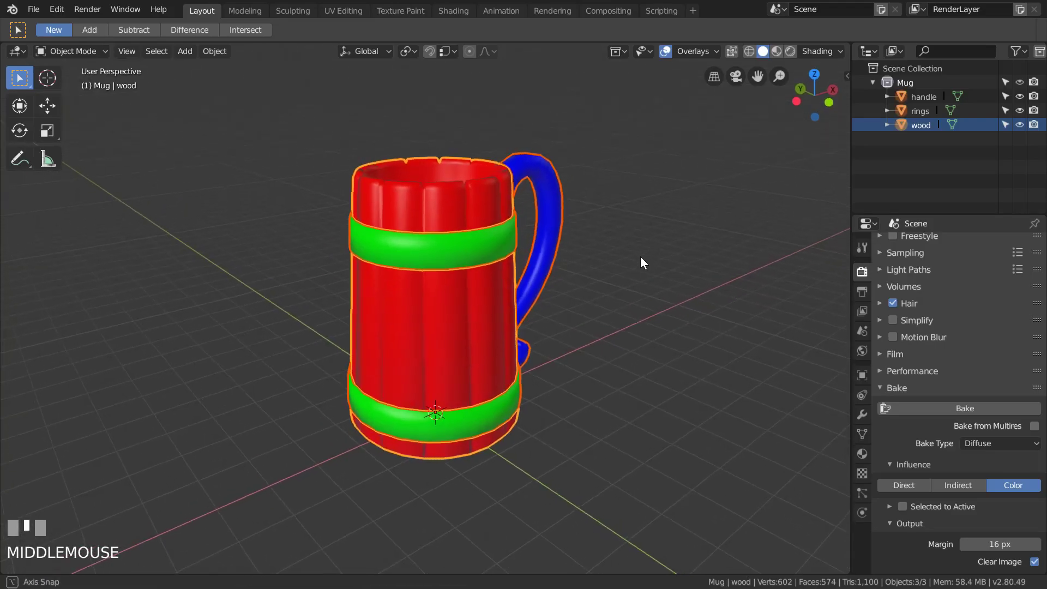
click(946, 410)
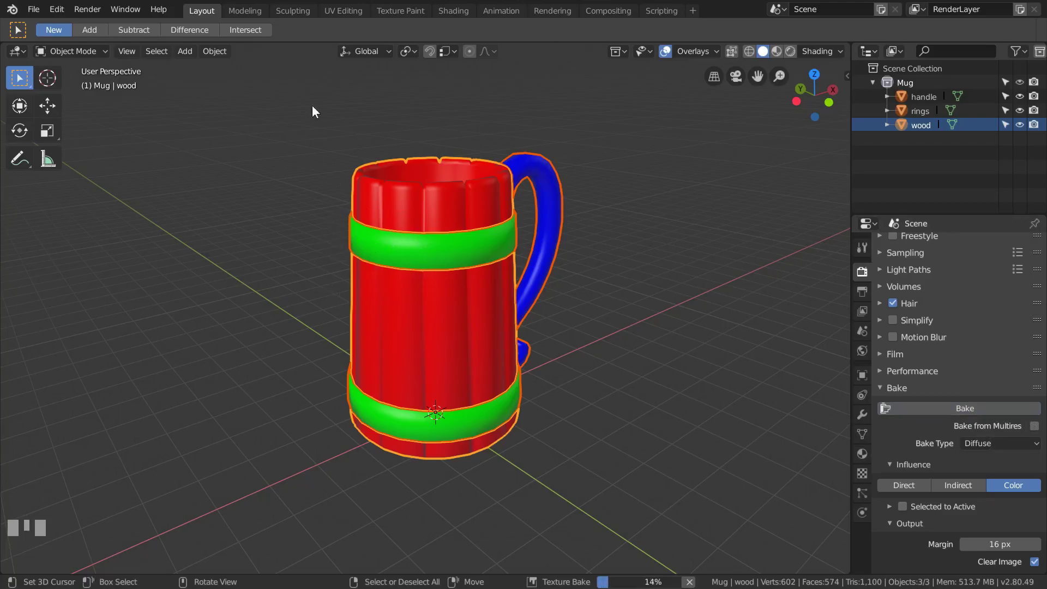
Examine the baked color id map against the mug's UV layout in a maximized UV editor
click(336, 10)
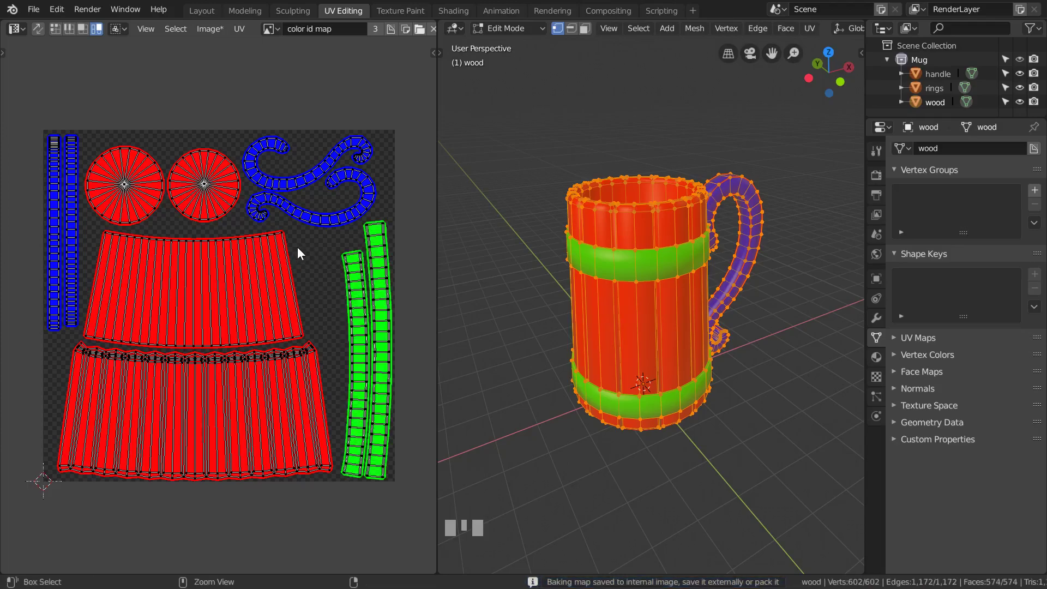
key(ctrl+space)
scroll(444, 260, up, 1)
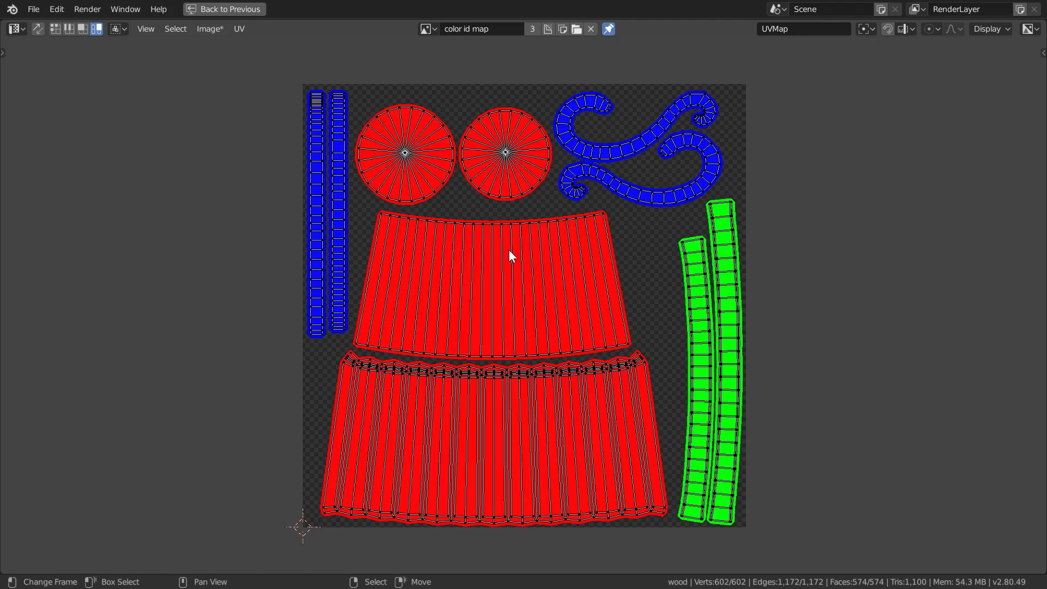
Inspect the colour bleed around the green ring and blue handle islands up close in the UV editor
middle_drag(595, 256, 480, 255)
scroll(556, 251, up, 5)
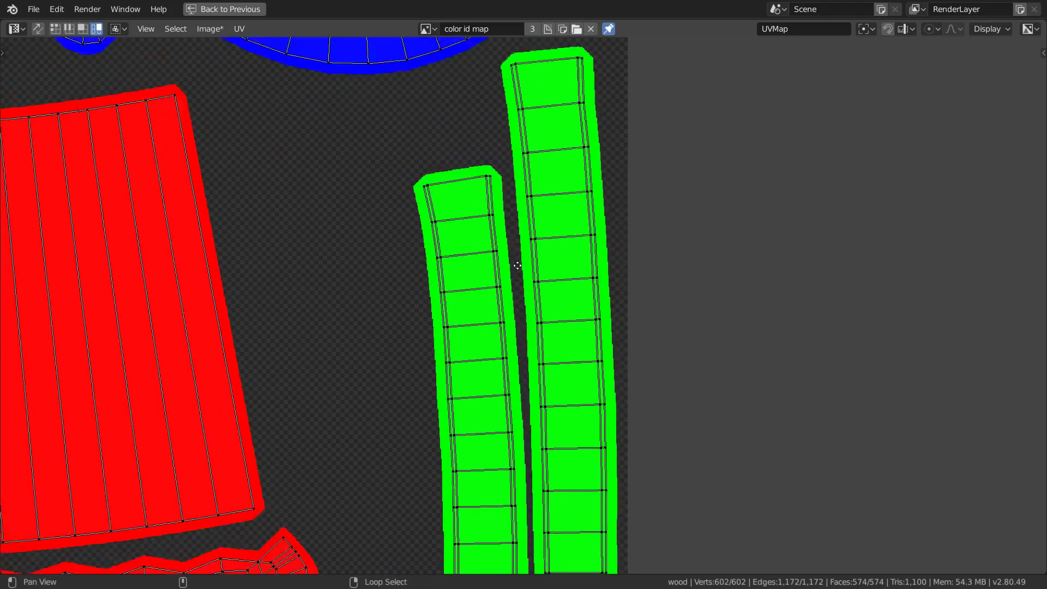
middle_drag(366, 107, 487, 312)
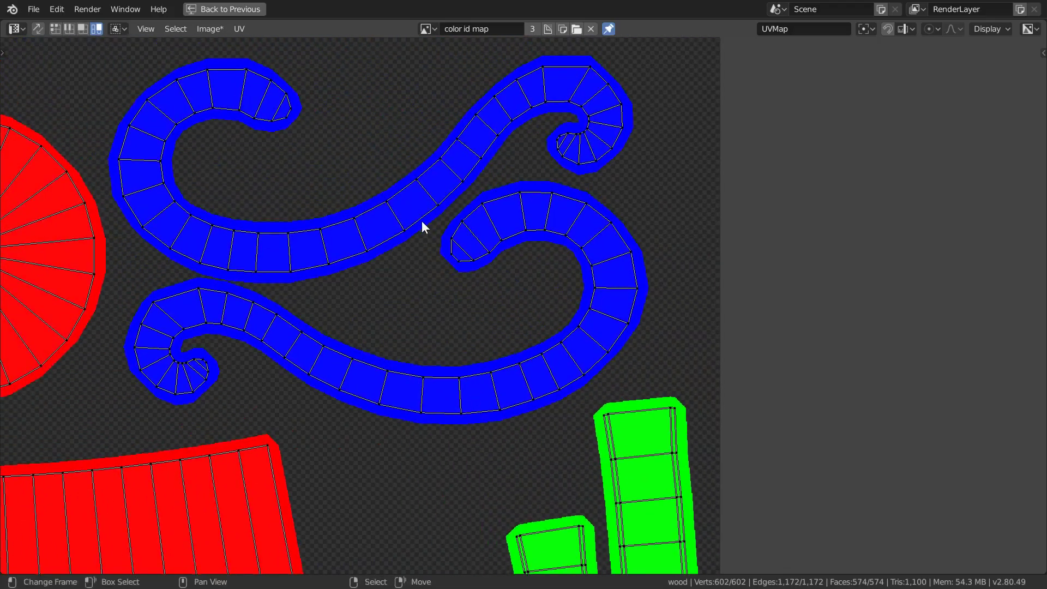
middle_drag(273, 260, 334, 227)
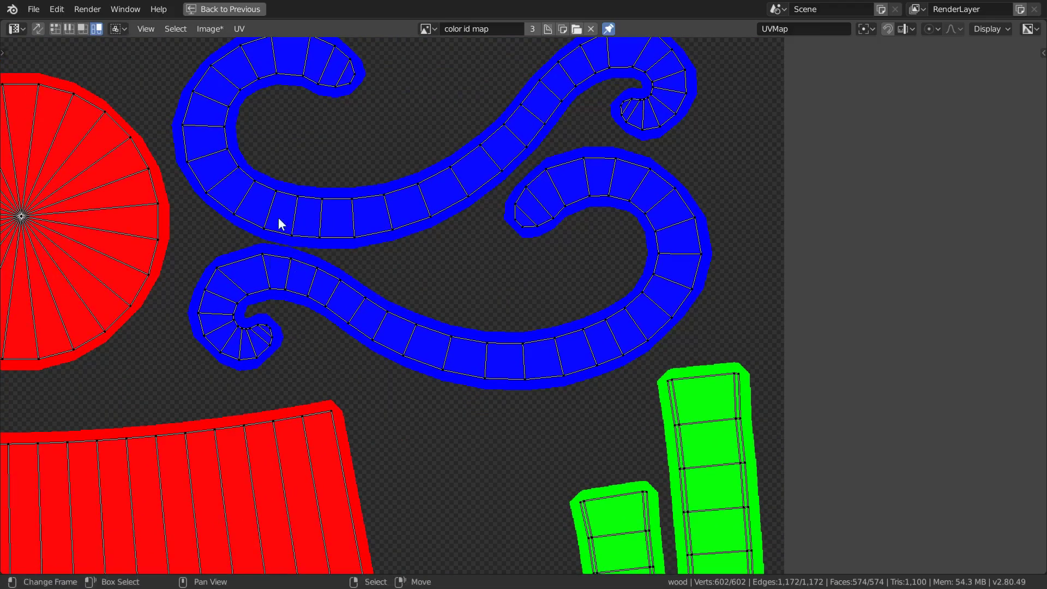
scroll(391, 256, down, 2)
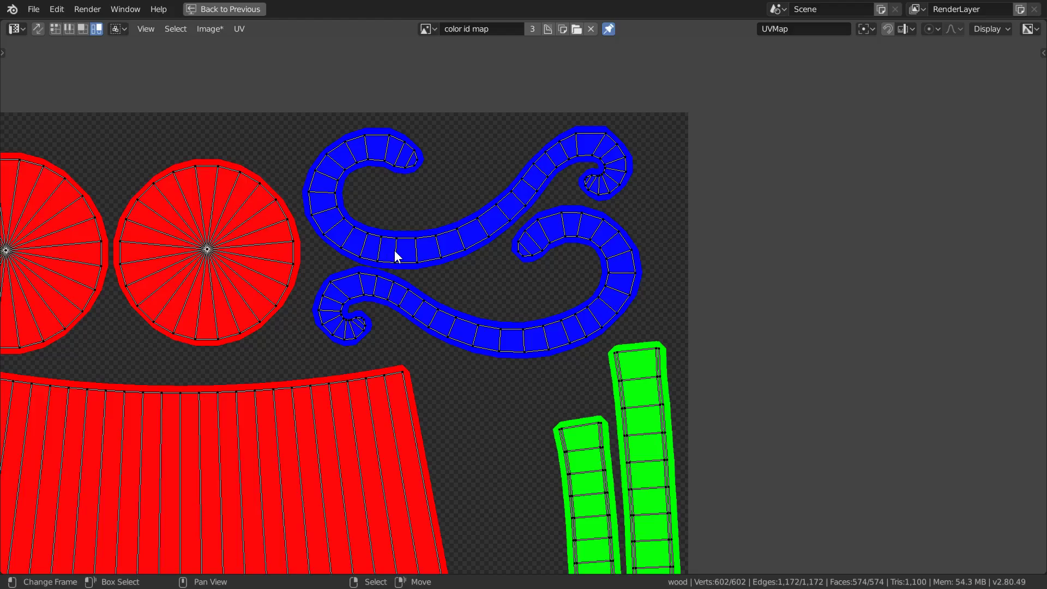
Restore the split workspace and check the bake output margin in the render settings against the green ring islands
key(ctrl+space)
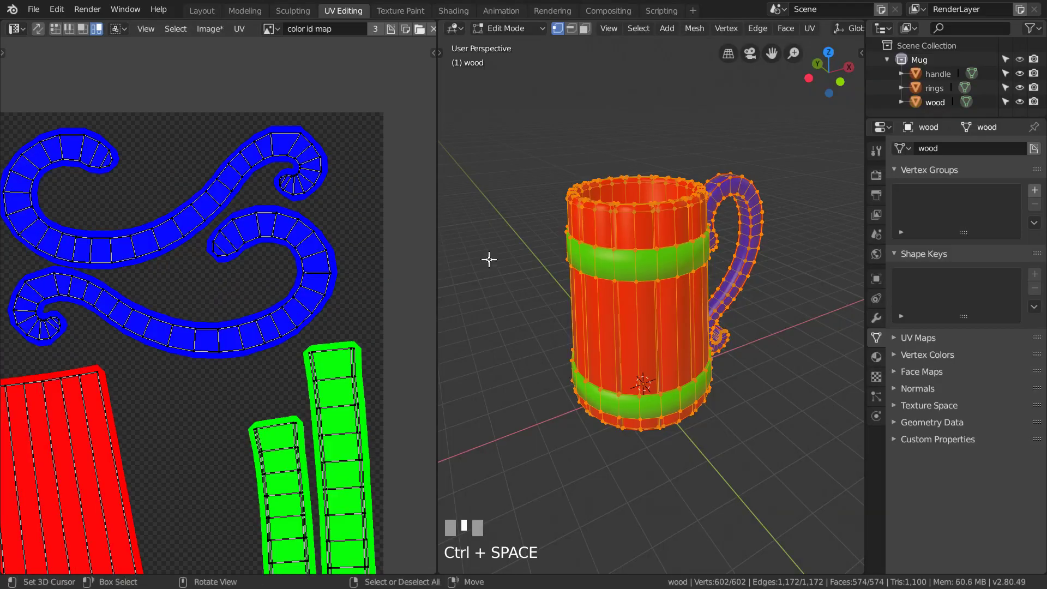
click(877, 176)
click(911, 463)
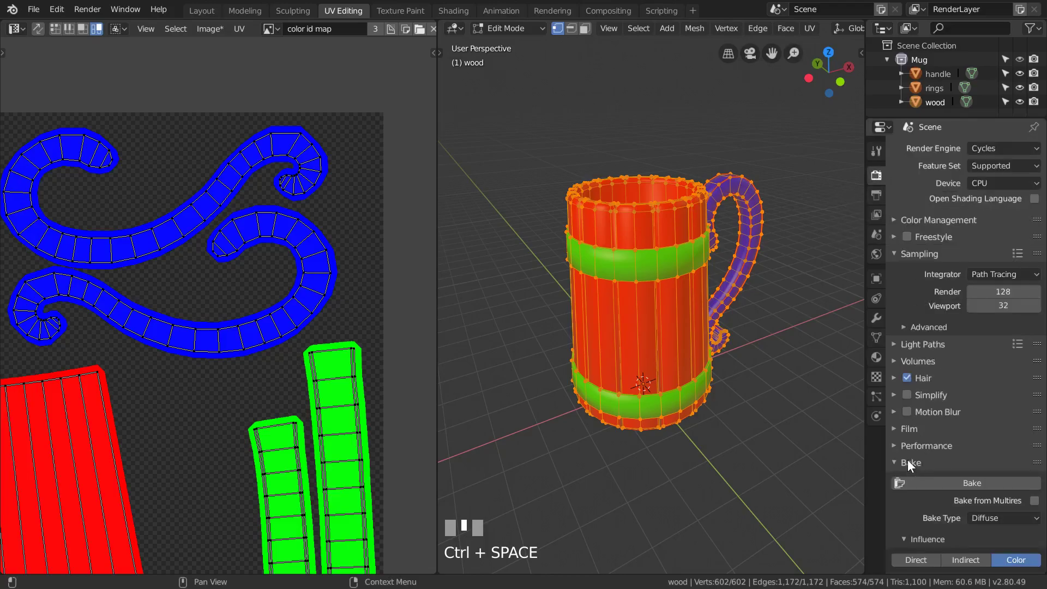
scroll(937, 457, down, 3)
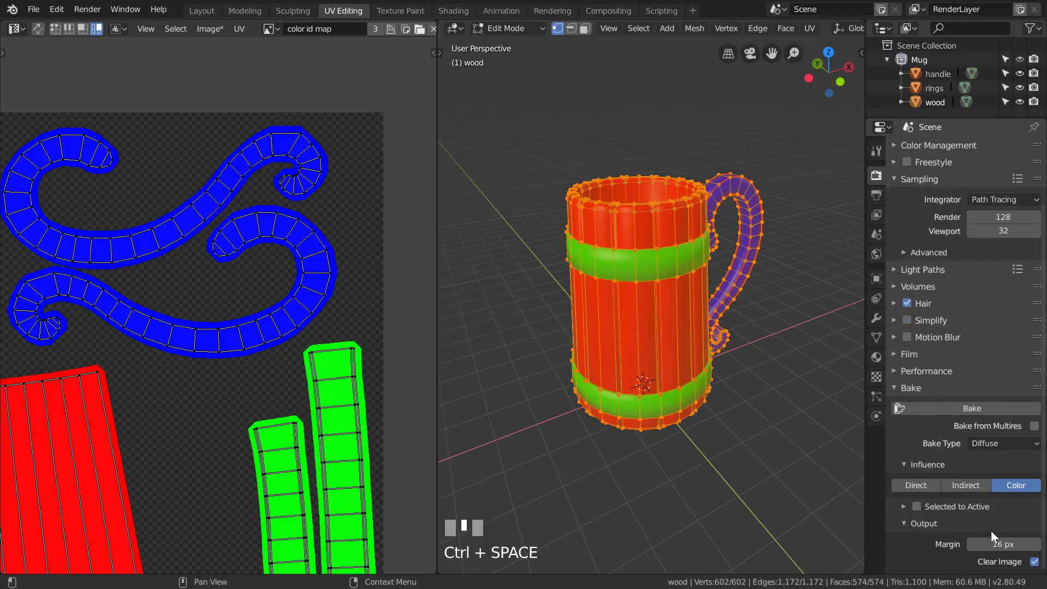
scroll(309, 401, down, 4)
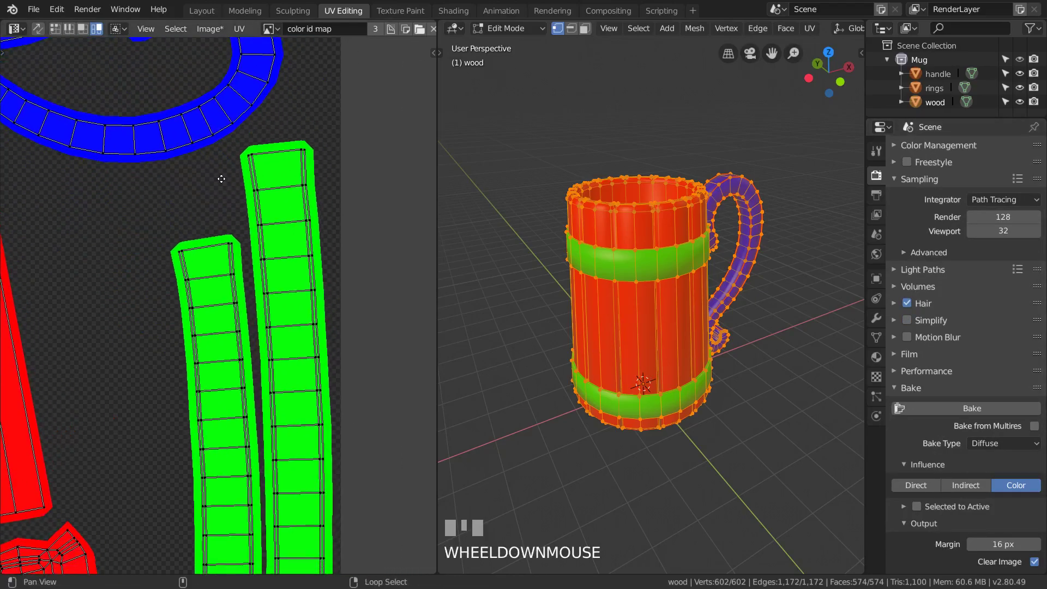
middle_drag(220, 179, 221, 178)
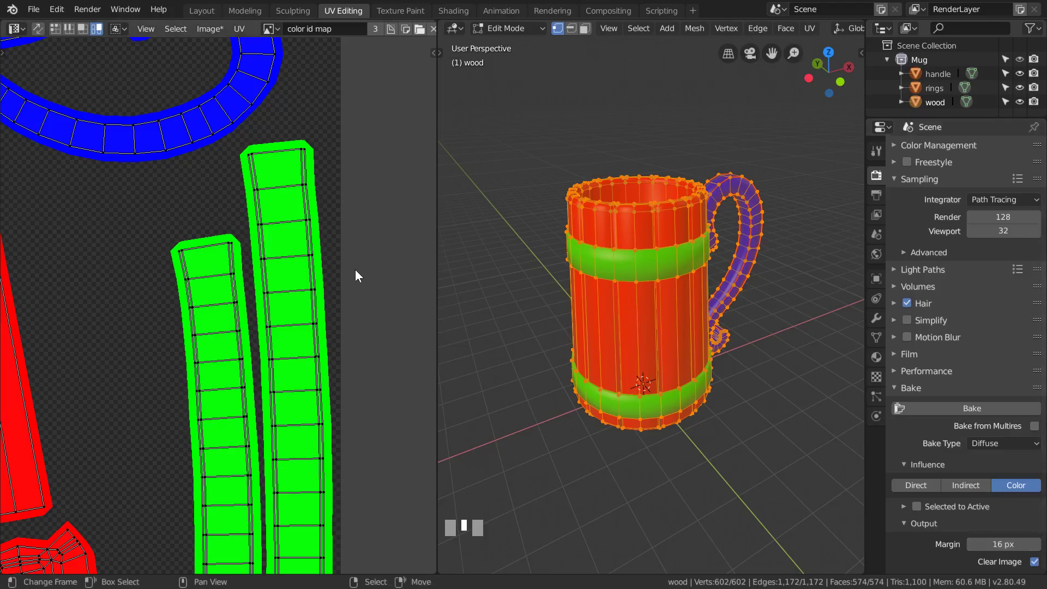
Return the mug to Object Mode and view the whole color id map without UV outlines in a maximized image editor
key(Tab)
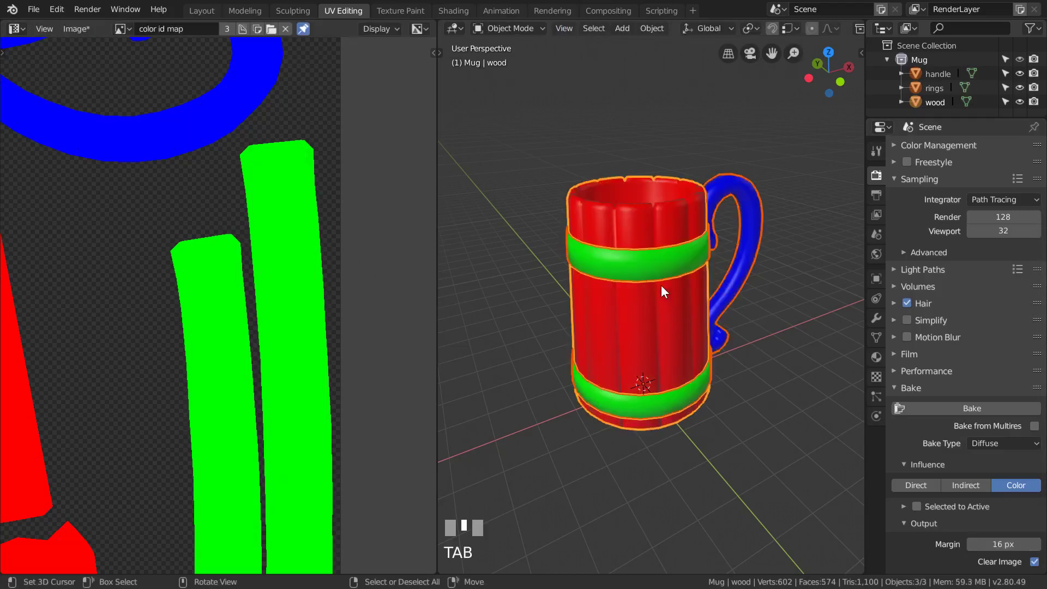
middle_drag(669, 282, 681, 303)
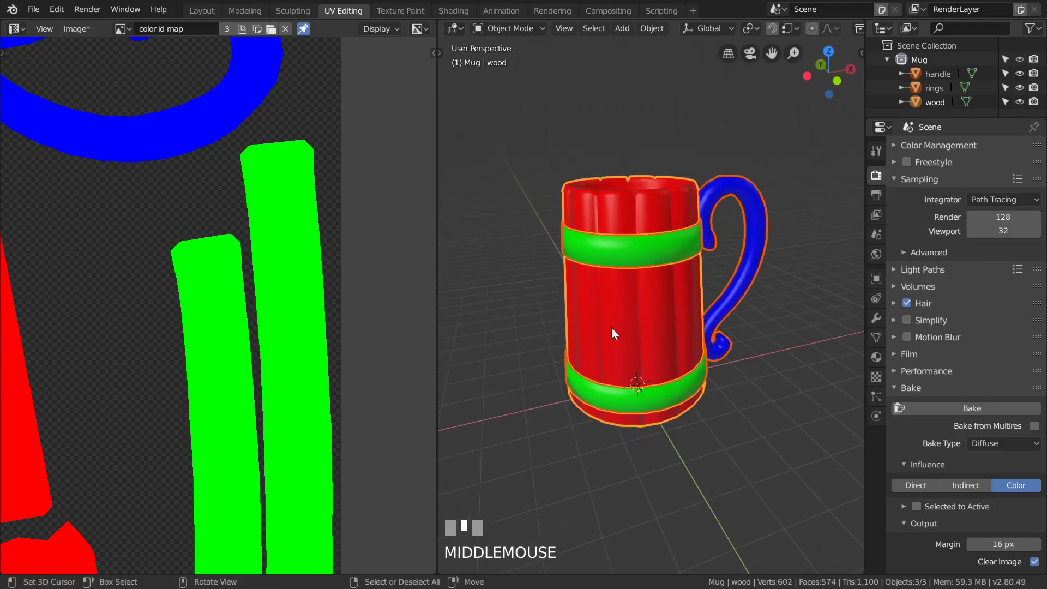
key(ctrl+space)
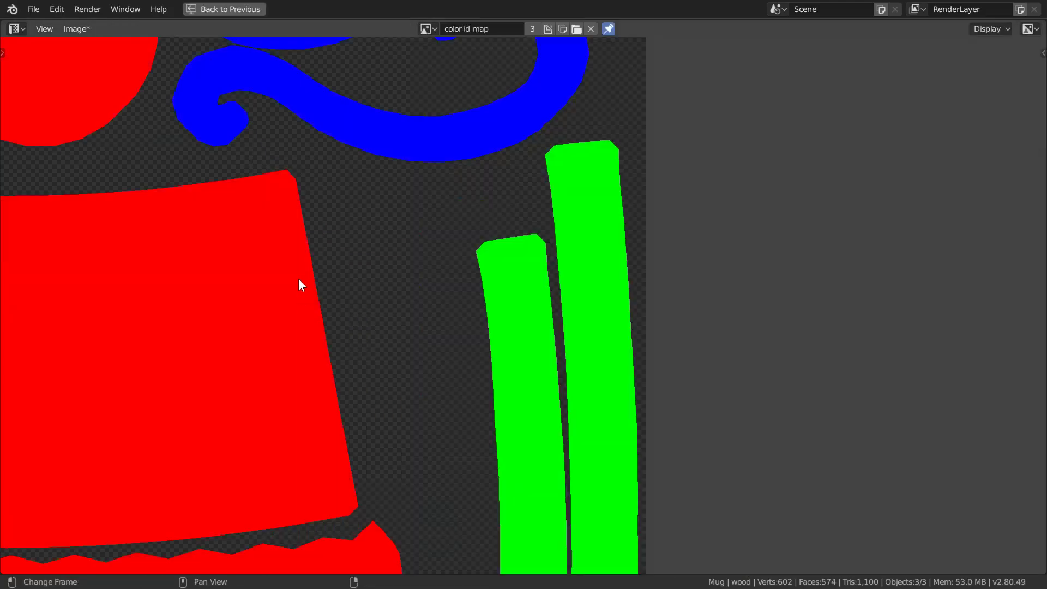
scroll(300, 281, down, 6)
scroll(420, 292, up, 2)
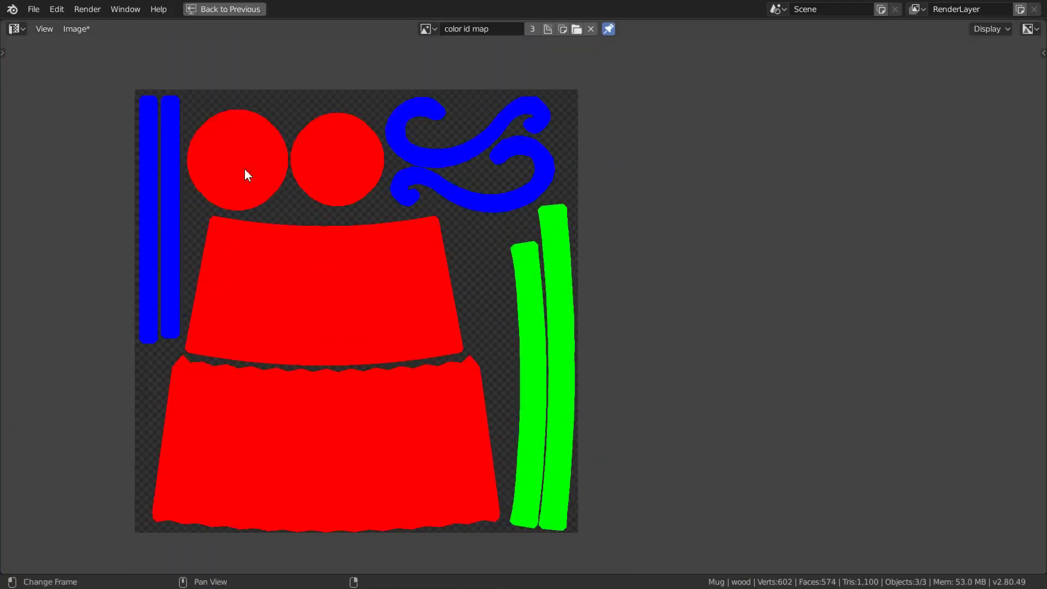
Try to save the color id map image as color id map.png in the Color_ID_Map folder, and return to the split workspace
click(83, 33)
click(109, 157)
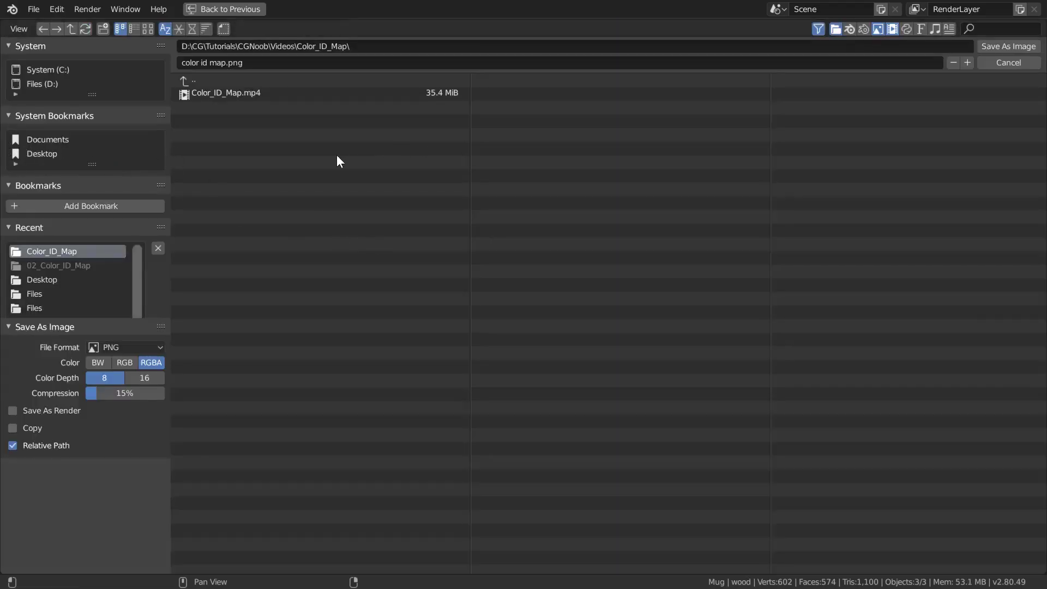
key(Return)
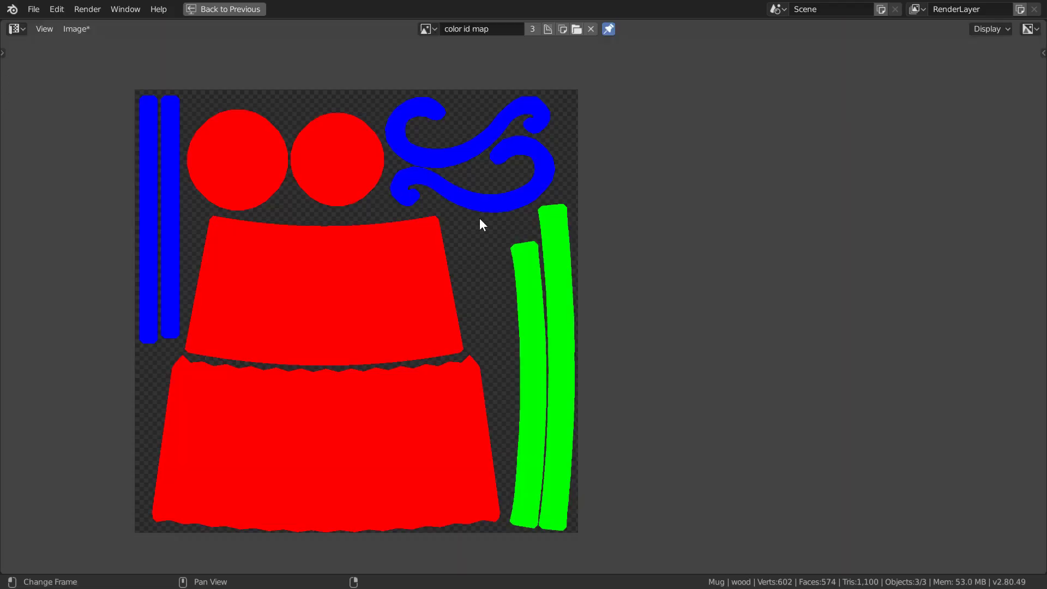
key(ctrl+space)
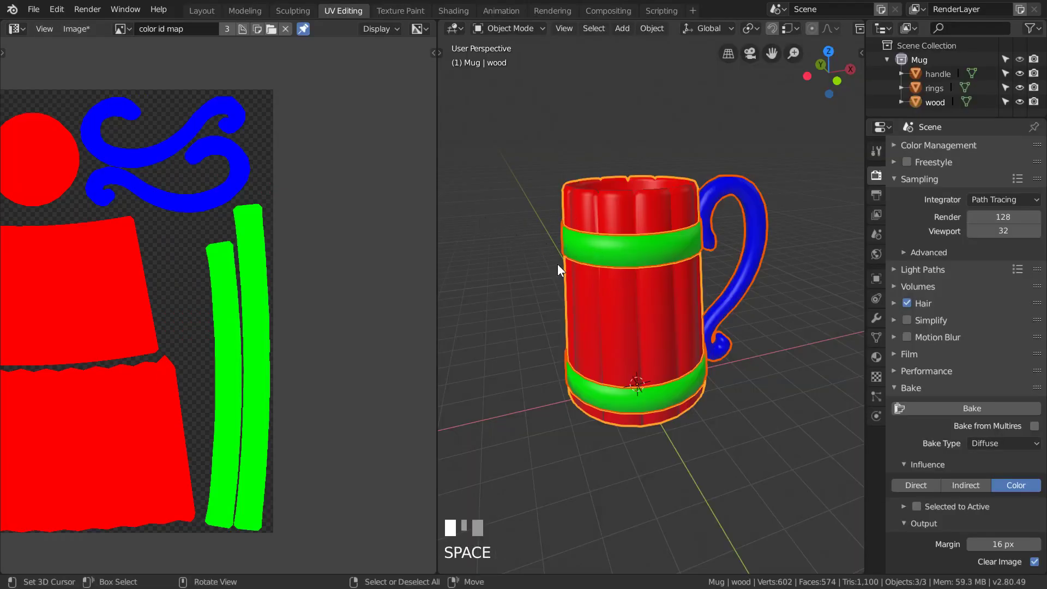
mouse_move(598, 280)
middle_down()
mouse_move(620, 285)
mouse_move(607, 273)
mouse_move(609, 284)
middle_up()
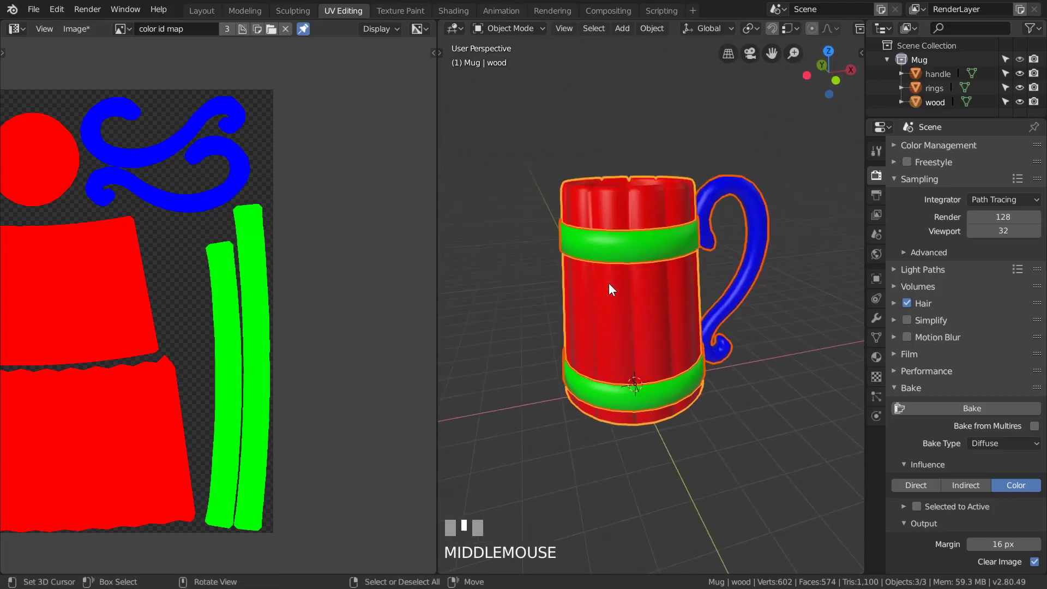